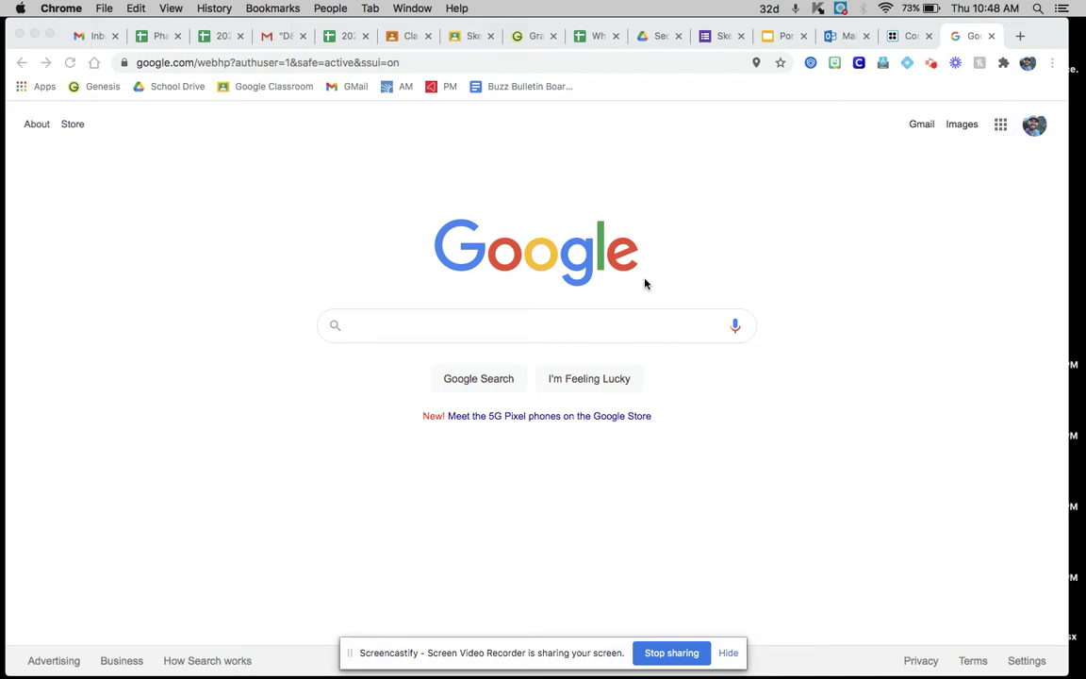
Step: Open Google Sites from the Google apps grid on the Search page
{"action": "left_click", "coordinate": [1002, 129]}
{"action": "left_click", "coordinate": [1001, 126]}
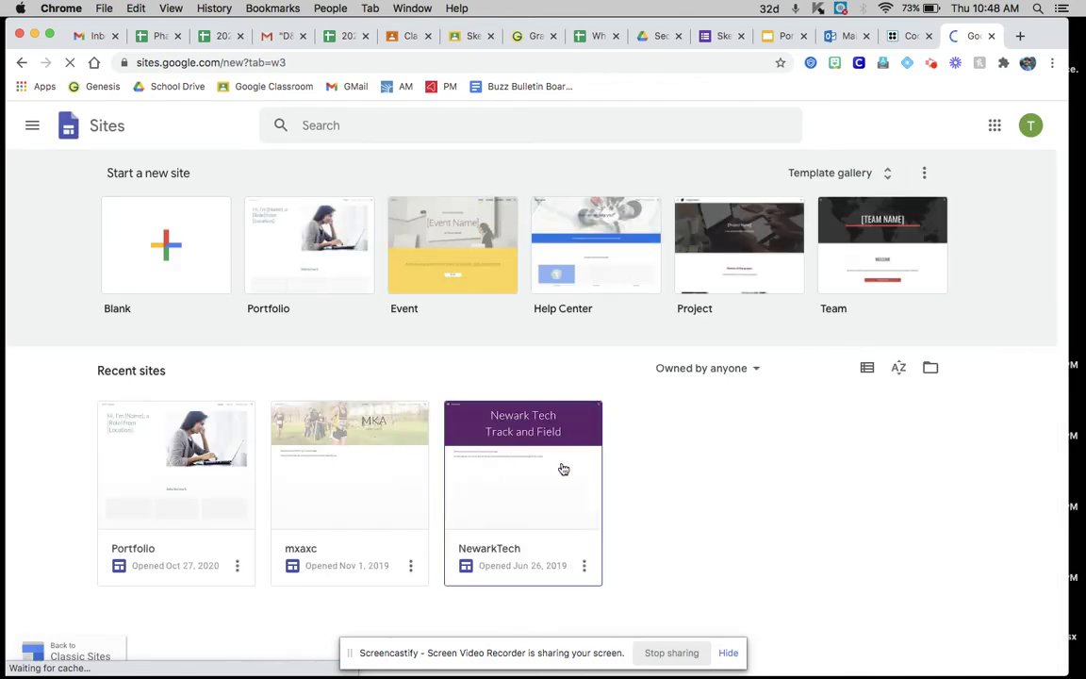
Step: Check which Google account is signed in and close the duplicate Sites tab
{"action": "left_click", "coordinate": [1030, 126]}
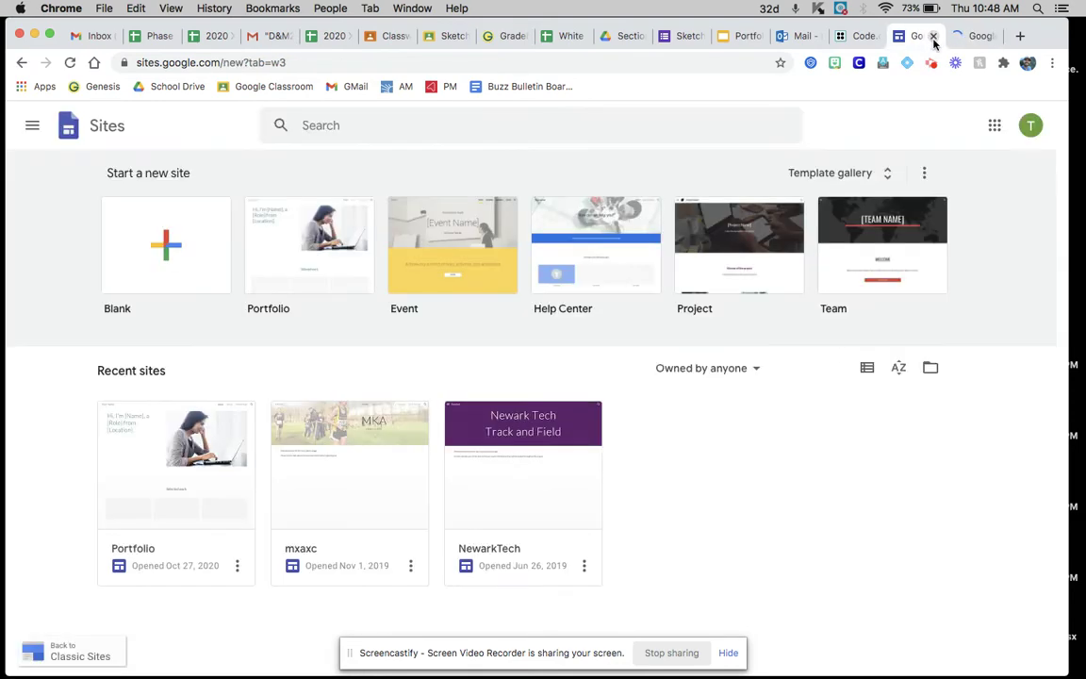
{"action": "left_click", "coordinate": [934, 38]}
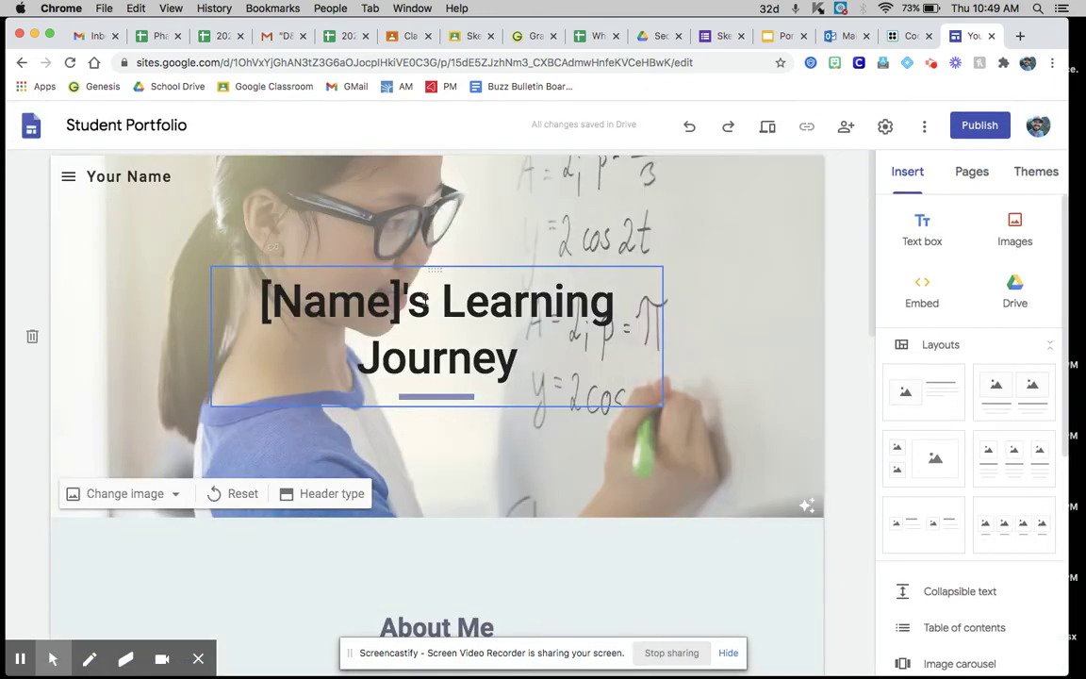
Step: Retitle the header to the student's name followed by 'PLTW Portfolio'
{"action": "triple_click", "coordinate": [496, 328]}
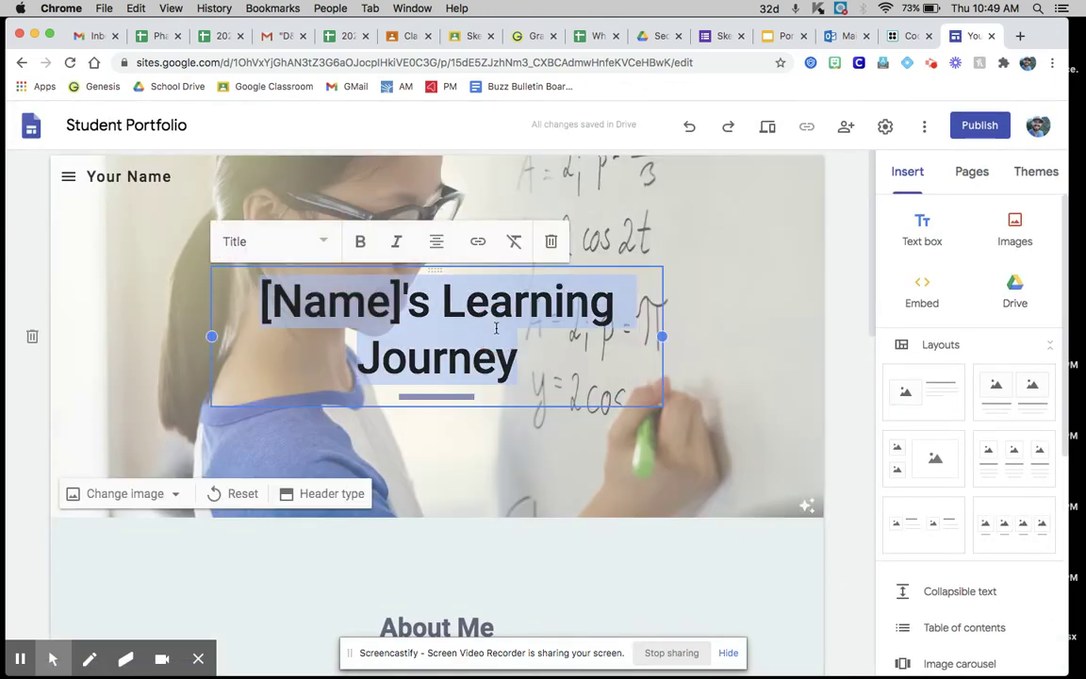
{"action": "type", "text": "Je"}
{"action": "key", "text": "BackSpace"}
{"action": "type", "text": "oe"}
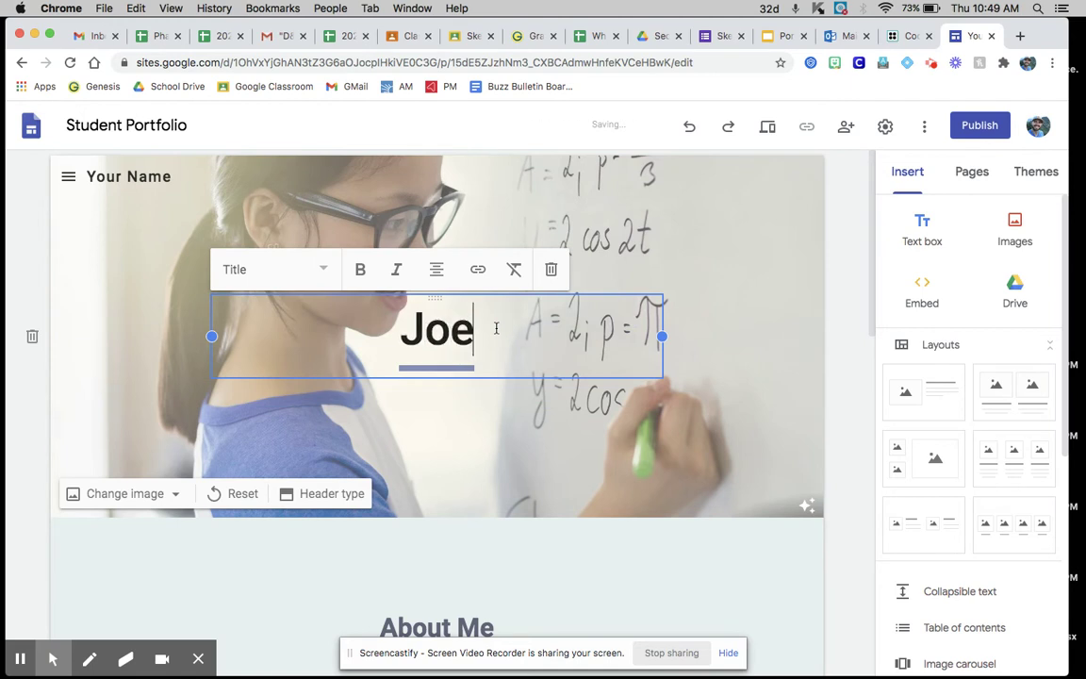
{"action": "type", "text": "'s PLTW "}
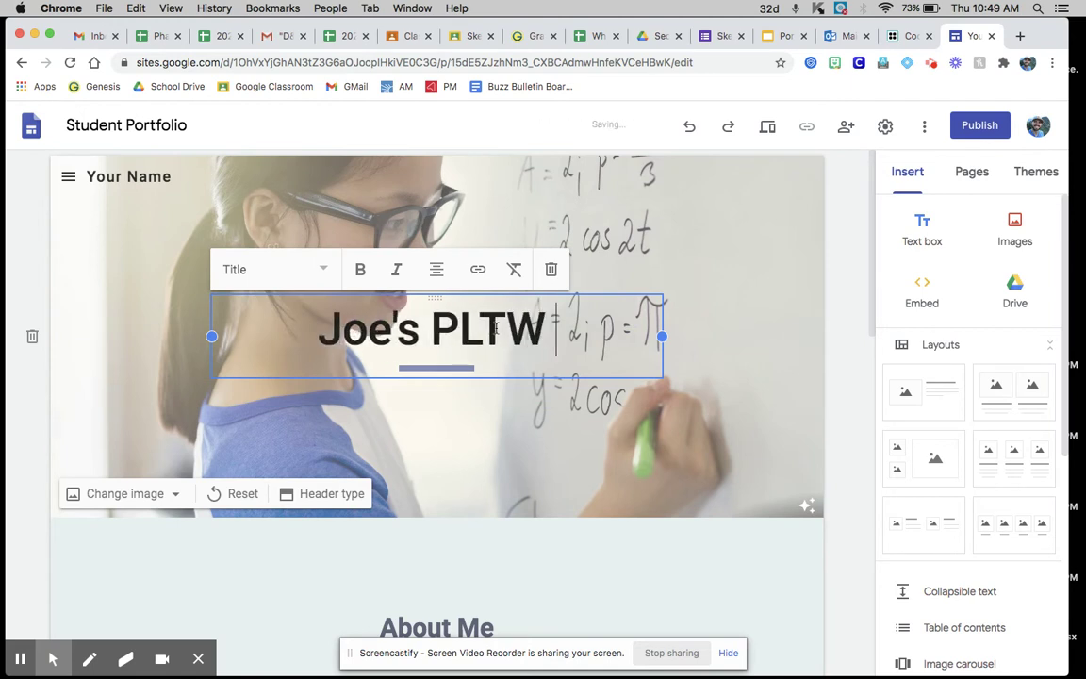
{"action": "type", "text": "Portfolio"}
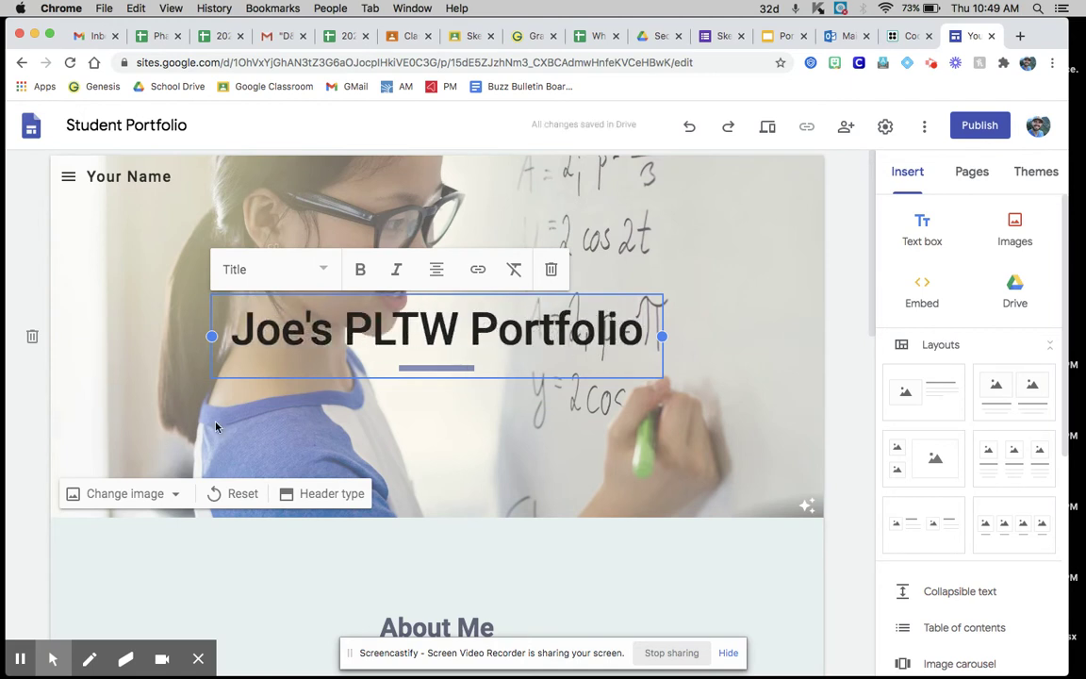
Step: Replace the header picture with a CAD airplane image found by searching 'CAD'
{"action": "left_click", "coordinate": [139, 497]}
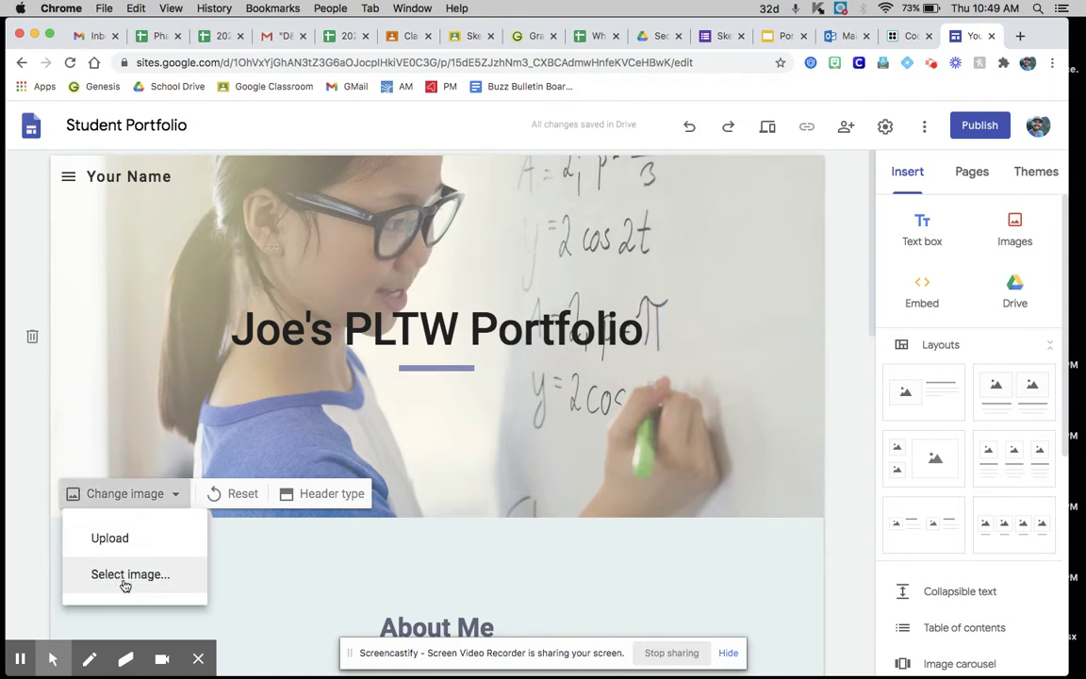
{"action": "left_click", "coordinate": [125, 577]}
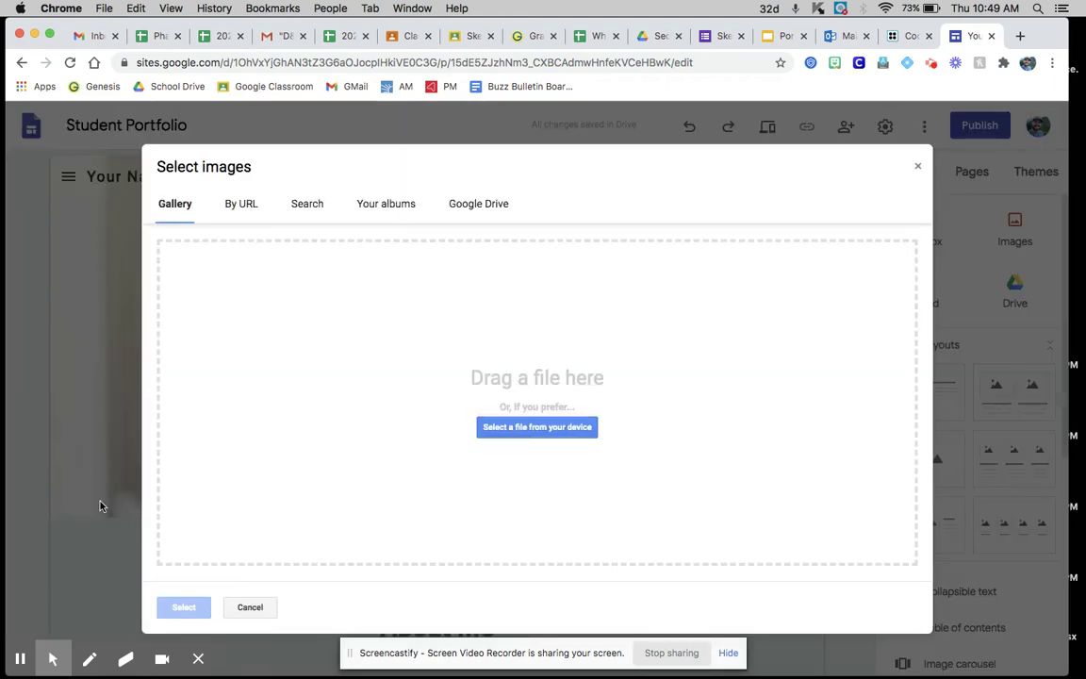
{"action": "left_click", "coordinate": [302, 204]}
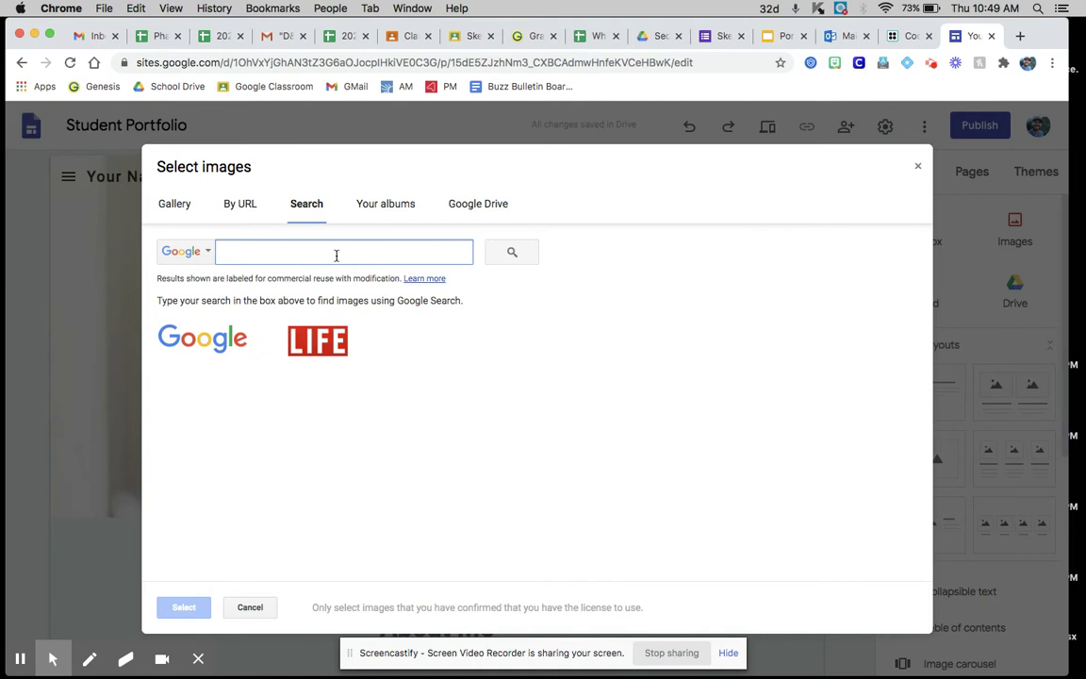
{"action": "type", "text": "CAD"}
{"action": "key", "text": "Return"}
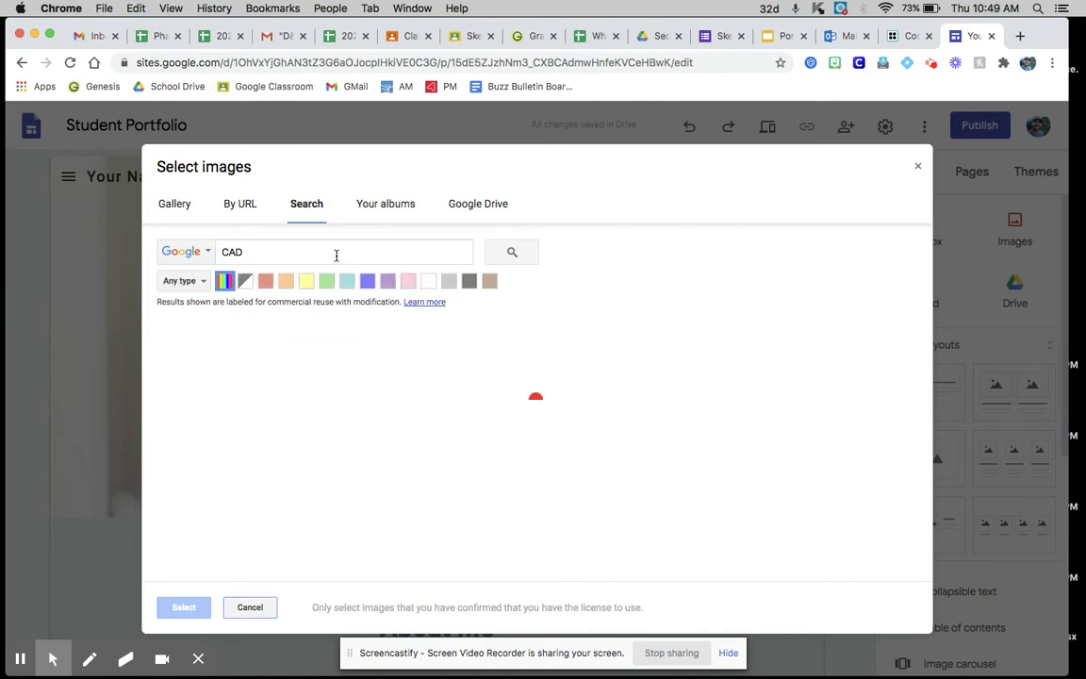
{"action": "left_click", "coordinate": [568, 380]}
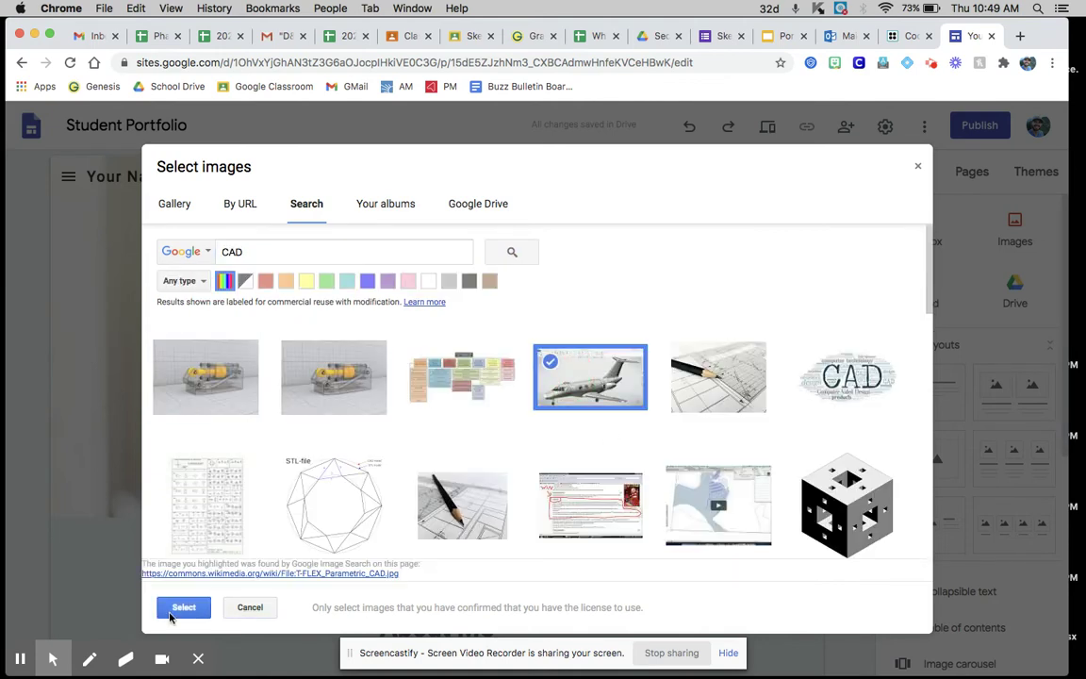
{"action": "left_click", "coordinate": [184, 608]}
Step: Rename the site and the header's site name to the student's name plus '- PLTW'
{"action": "left_click", "coordinate": [114, 125]}
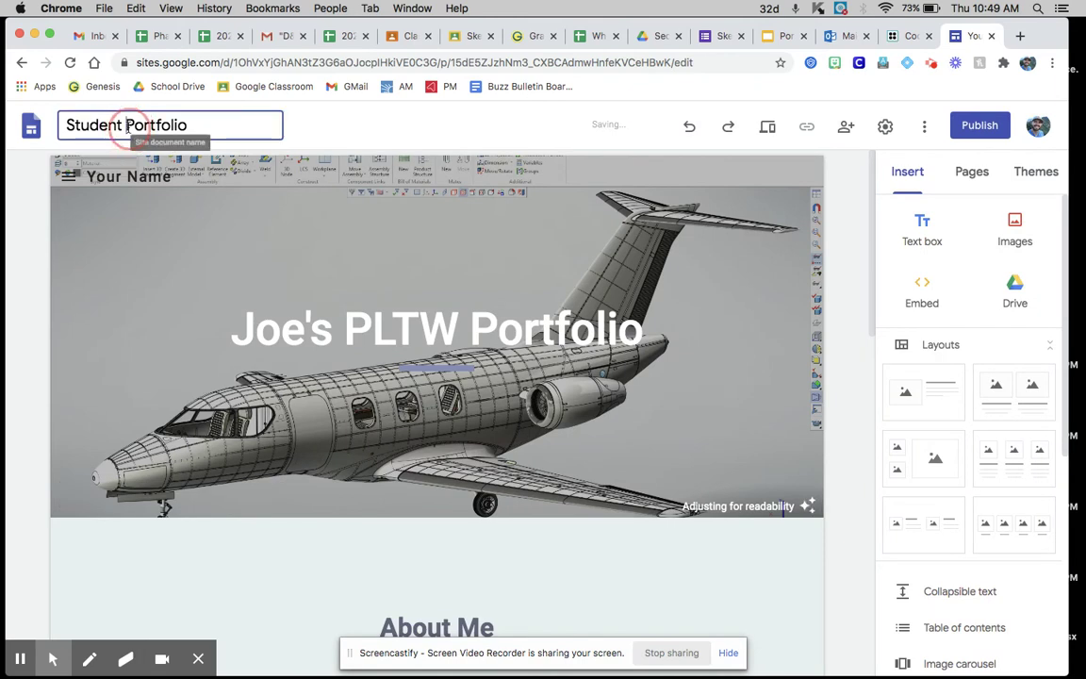
{"action": "type", "text": "Joe"}
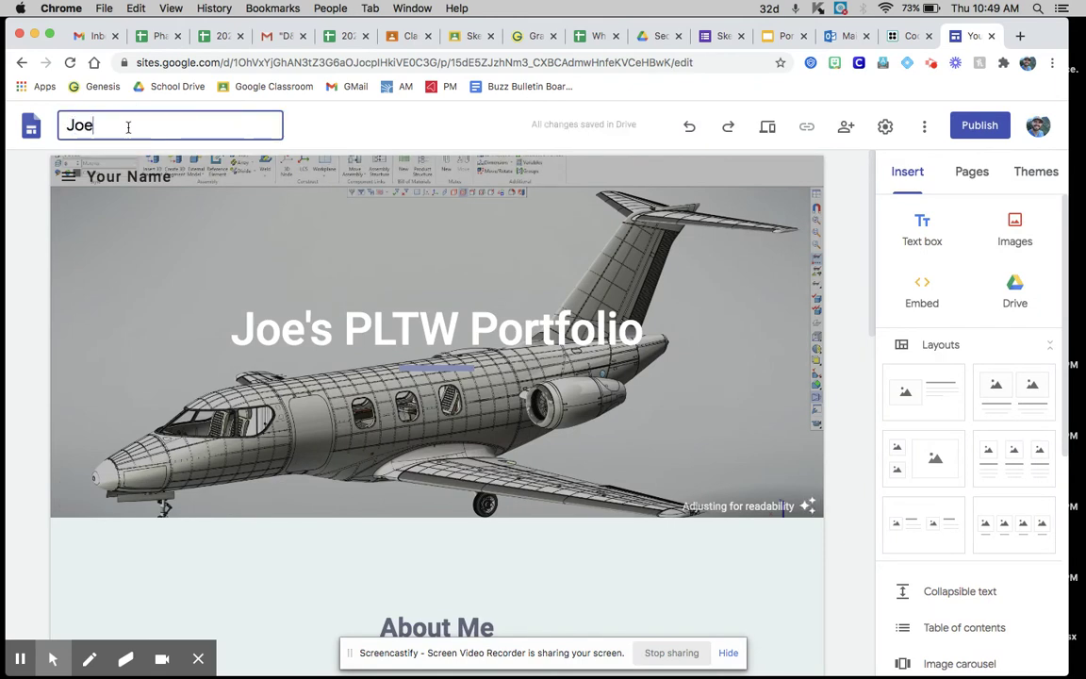
{"action": "type", "text": "- PLTW"}
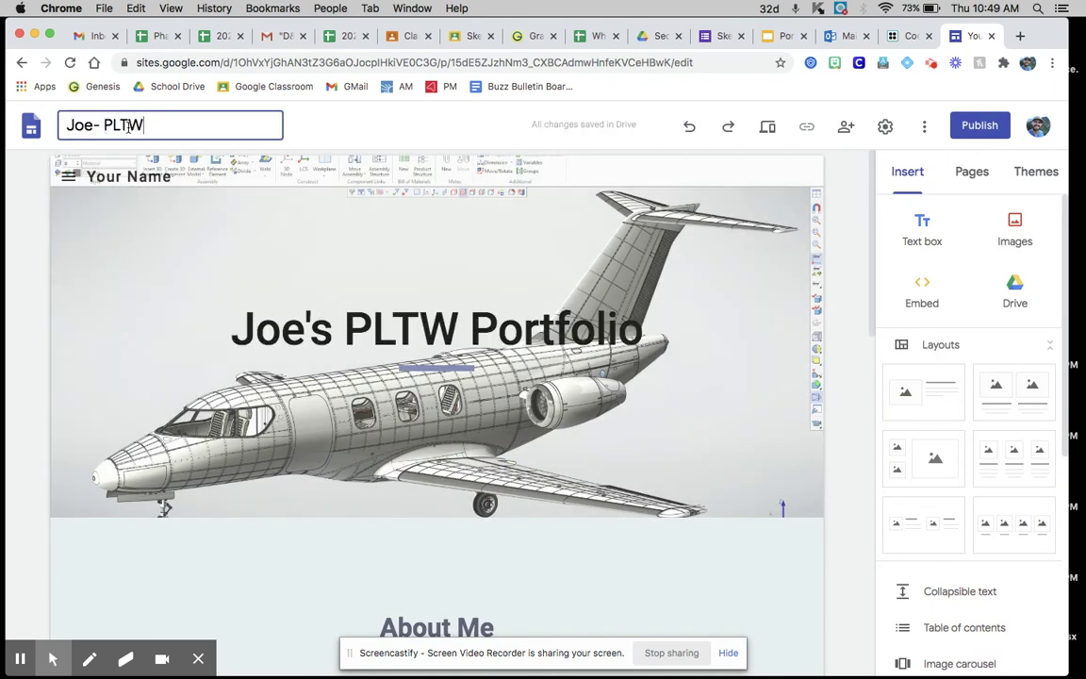
{"action": "left_click", "coordinate": [116, 173]}
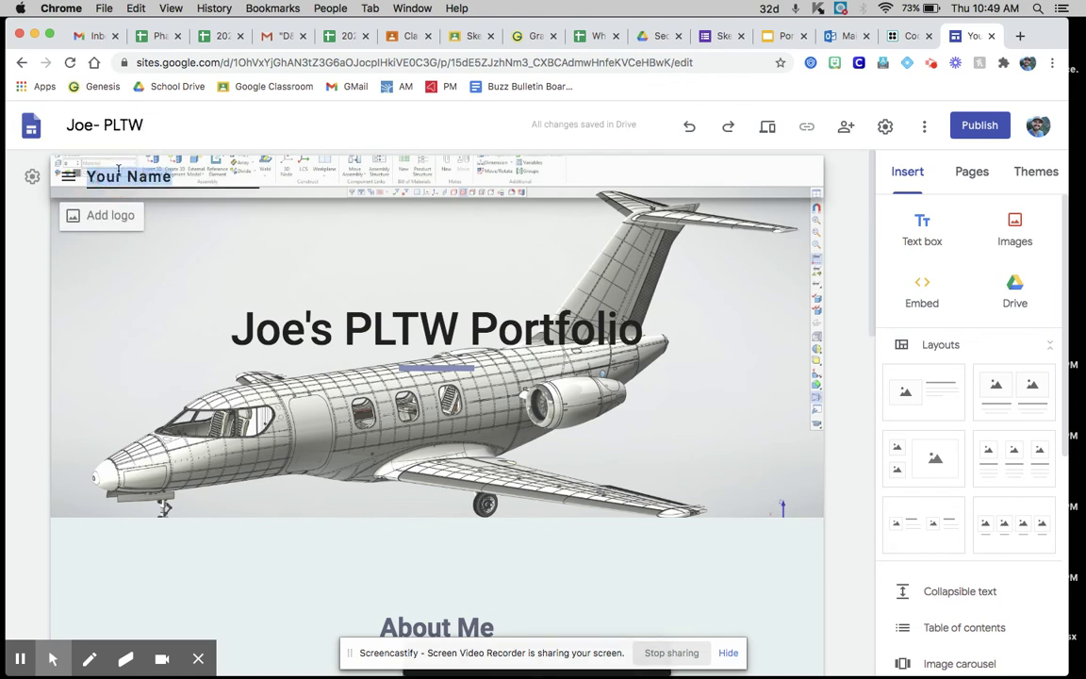
{"action": "type", "text": "Joe- PLTW"}
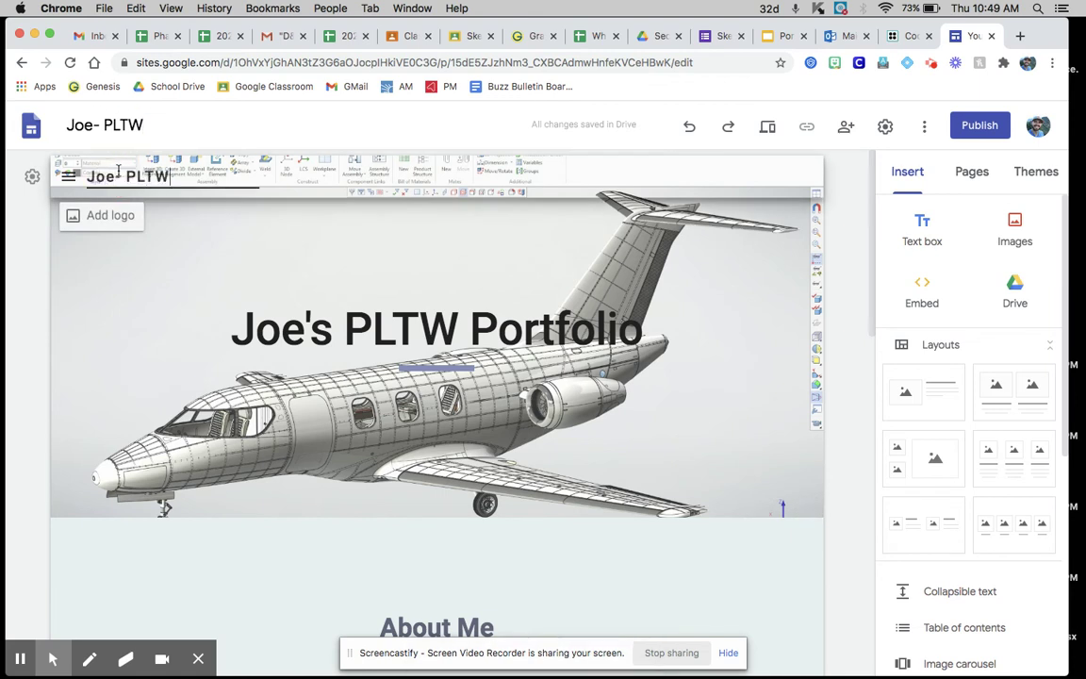
{"action": "key", "text": "Escape"}
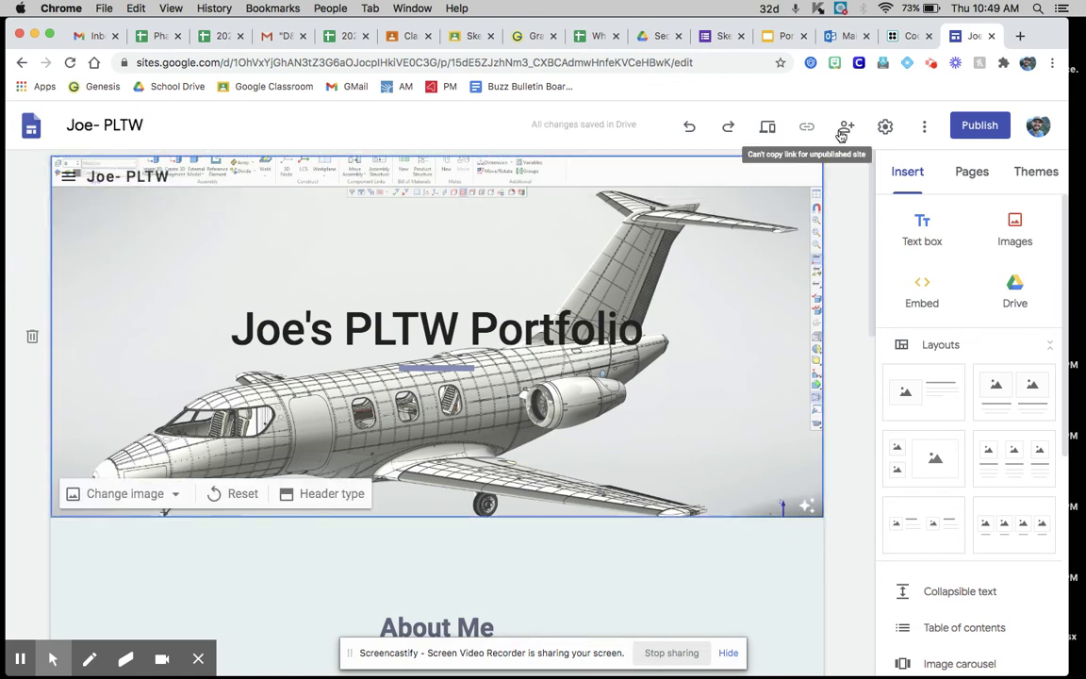
{"action": "left_click", "coordinate": [842, 134]}
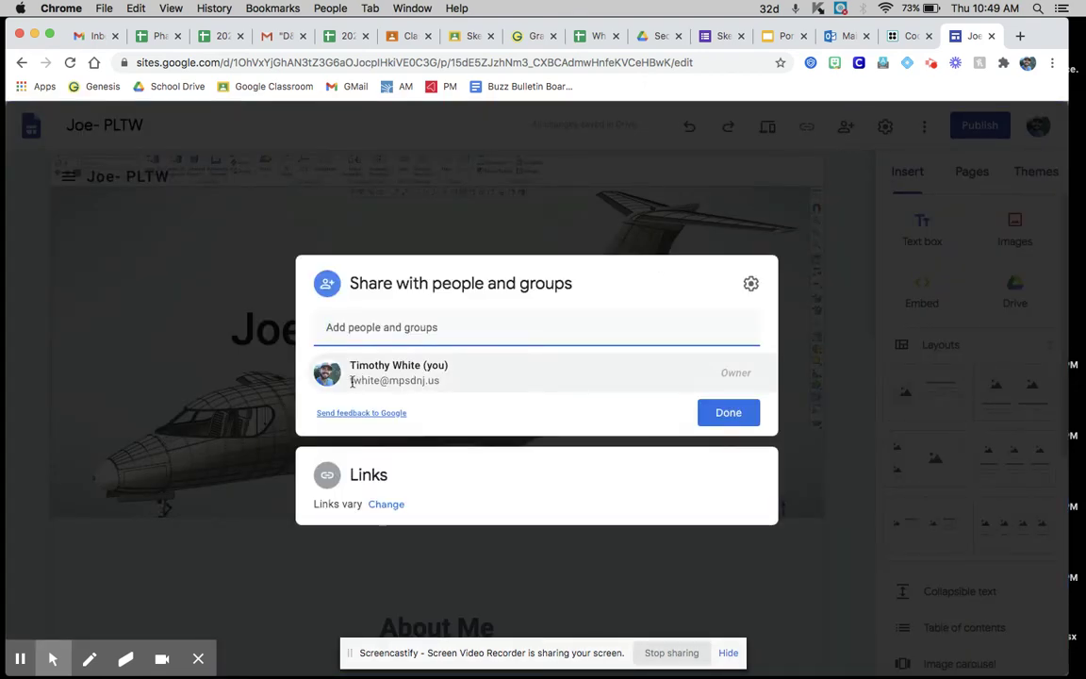
{"action": "left_click", "coordinate": [466, 381]}
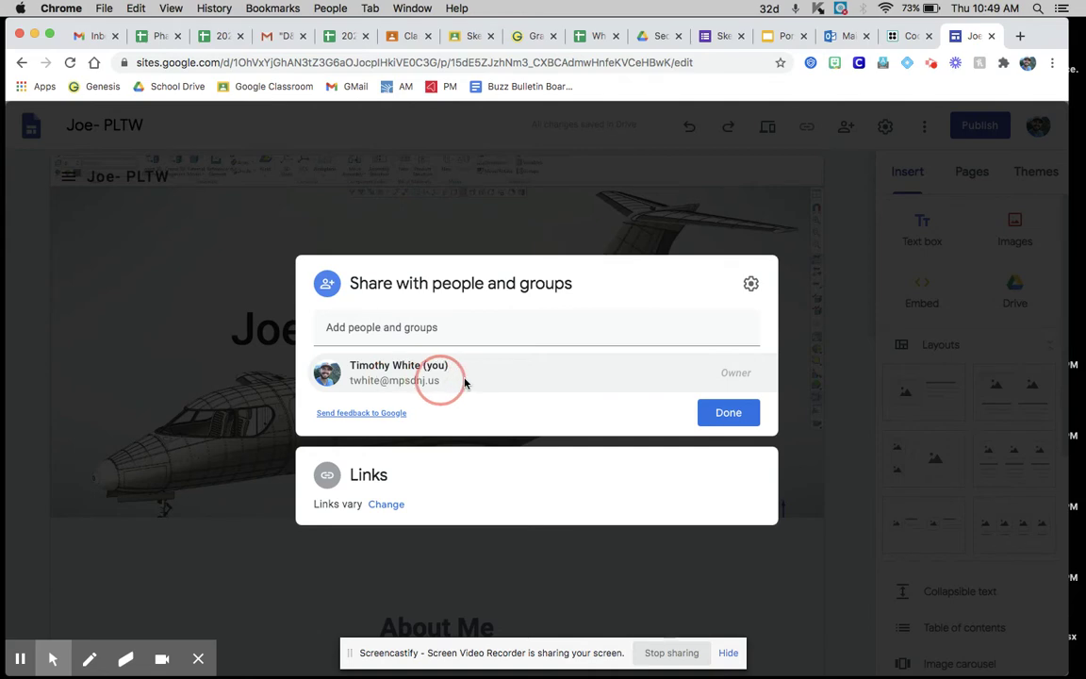
{"action": "left_click", "coordinate": [866, 373]}
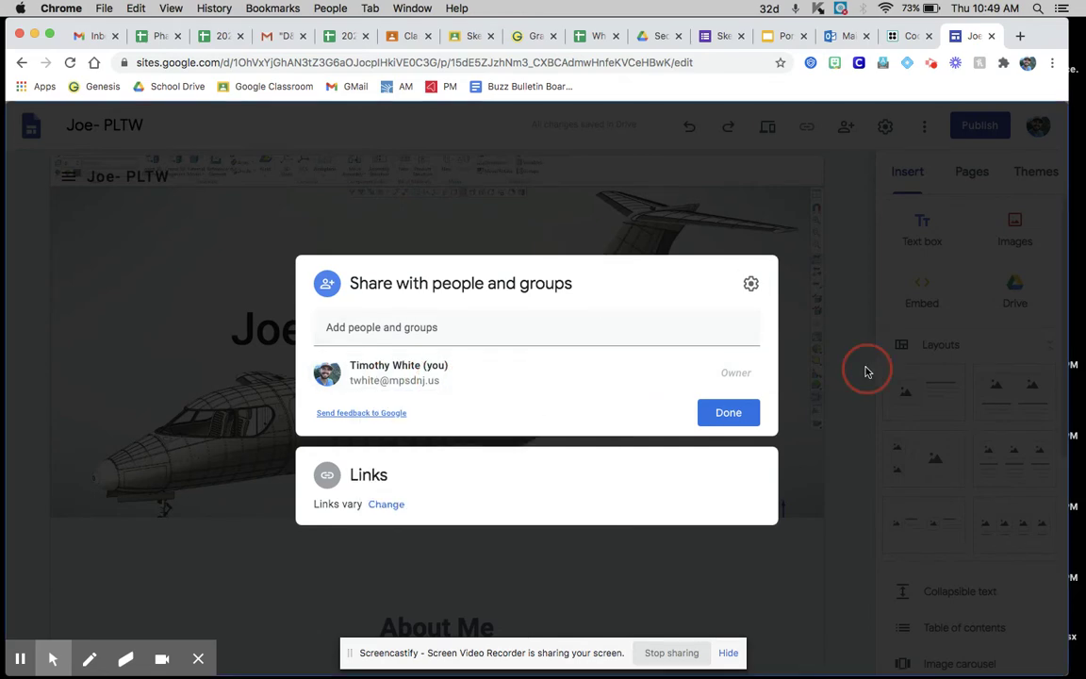
{"action": "scroll", "coordinate": [686, 376], "scroll_direction": "down", "scroll_amount": 2}
Step: Delete the blank sections and the Achievements, Strengths and Goals section
{"action": "scroll", "coordinate": [687, 376], "scroll_direction": "down", "scroll_amount": 2}
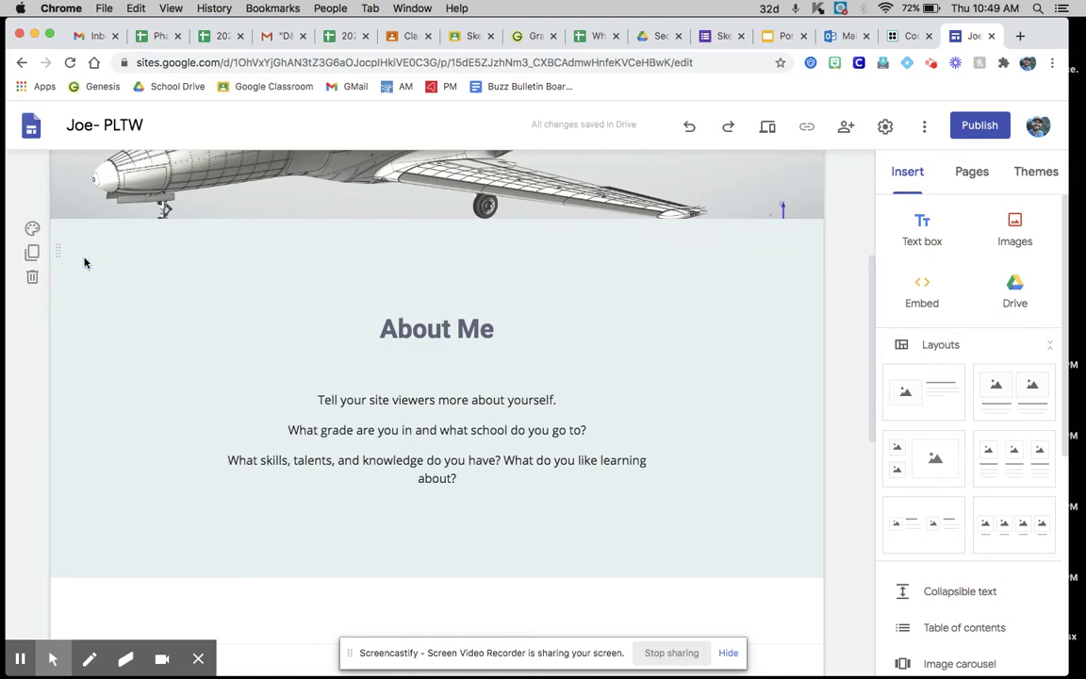
{"action": "left_click", "coordinate": [32, 275]}
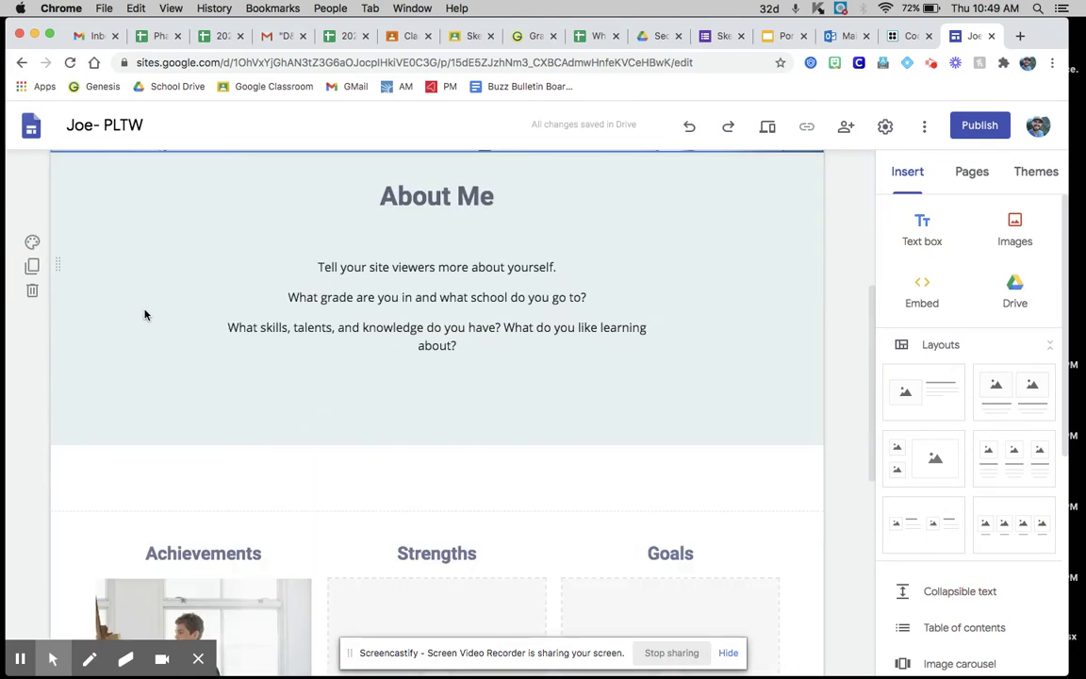
{"action": "left_click", "coordinate": [34, 496]}
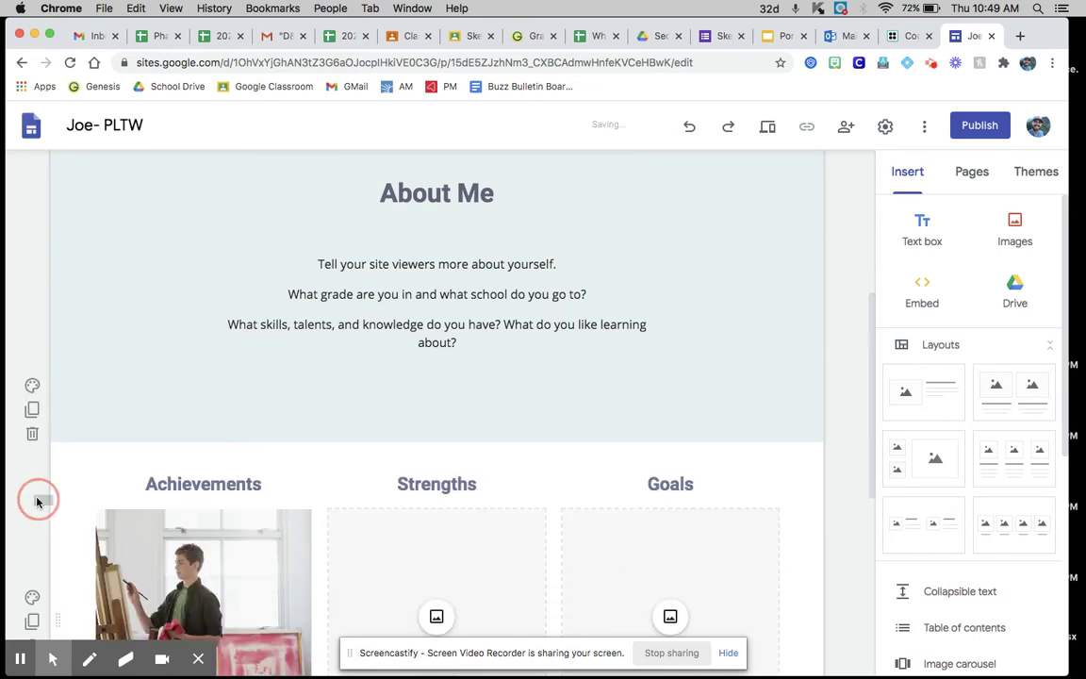
{"action": "scroll", "coordinate": [120, 467], "scroll_direction": "down", "scroll_amount": 2}
{"action": "left_click", "coordinate": [29, 320]}
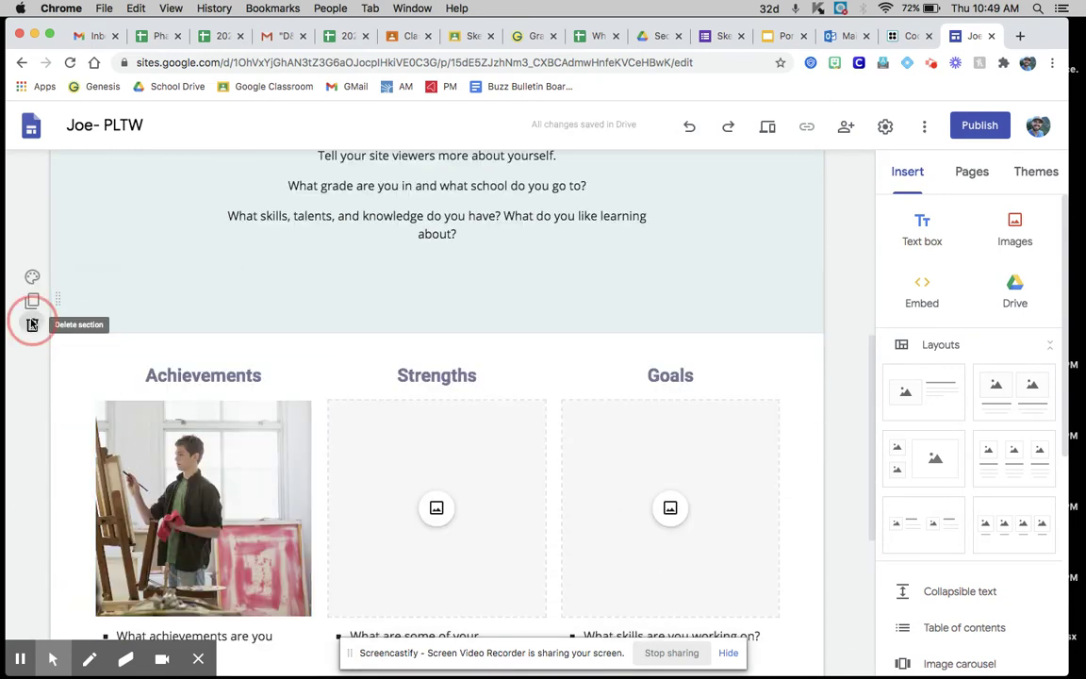
{"action": "scroll", "coordinate": [169, 460], "scroll_direction": "down", "scroll_amount": 3}
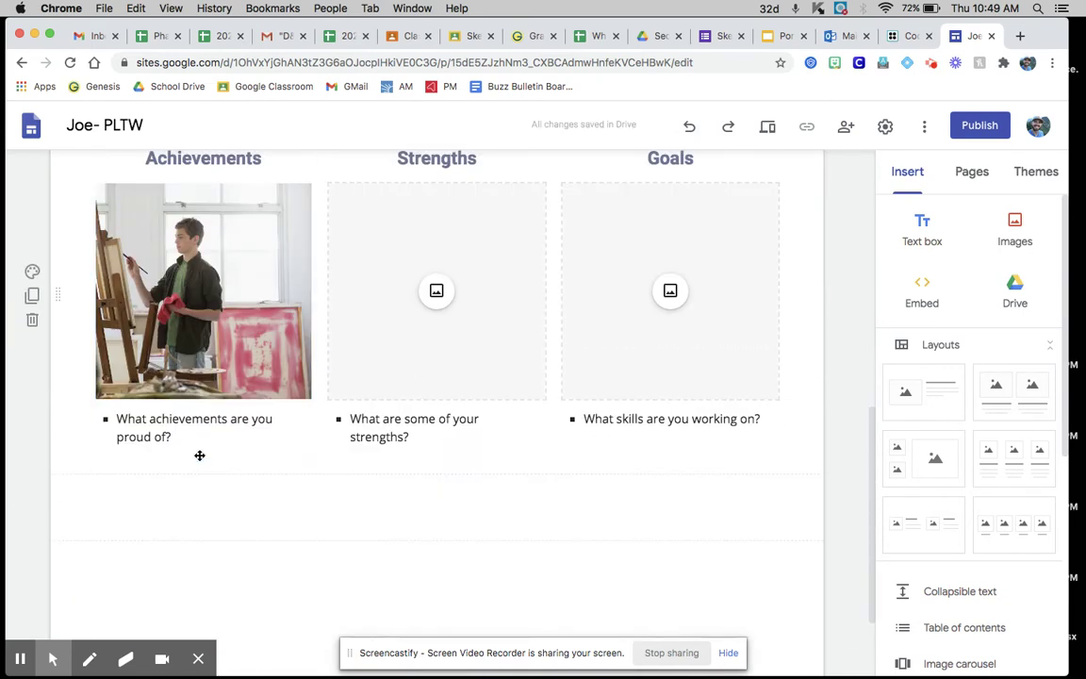
{"action": "left_click", "coordinate": [31, 322]}
{"action": "scroll", "coordinate": [208, 397], "scroll_direction": "down", "scroll_amount": 3}
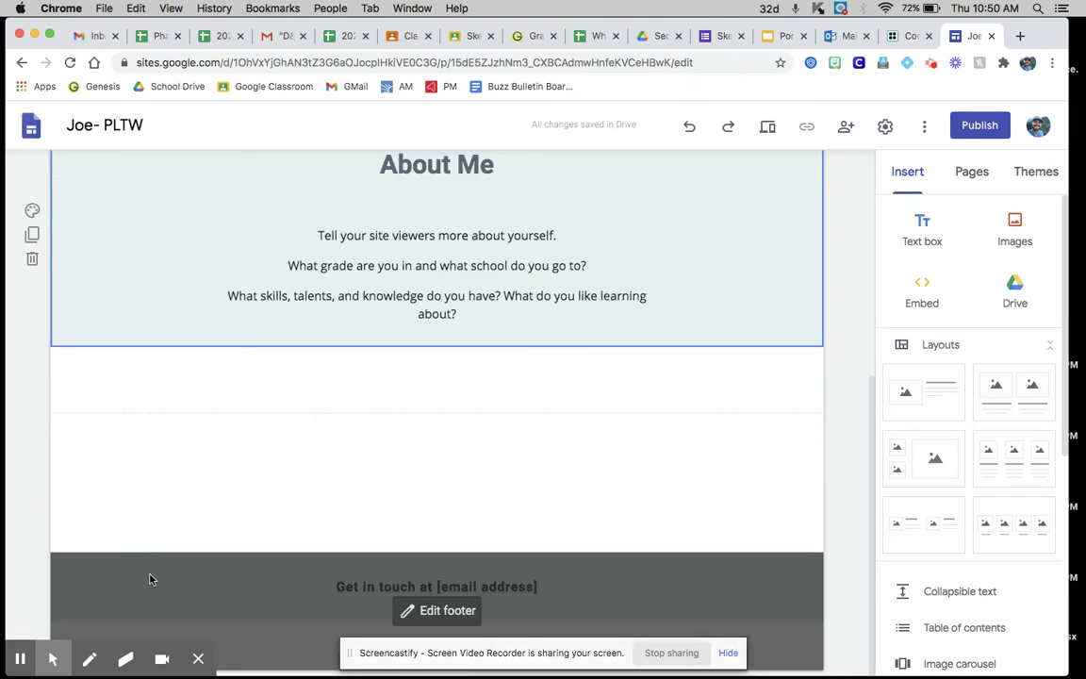
Step: Delete the contact footer and the remaining empty section below About Me
{"action": "left_click", "coordinate": [142, 580]}
{"action": "left_click", "coordinate": [32, 611]}
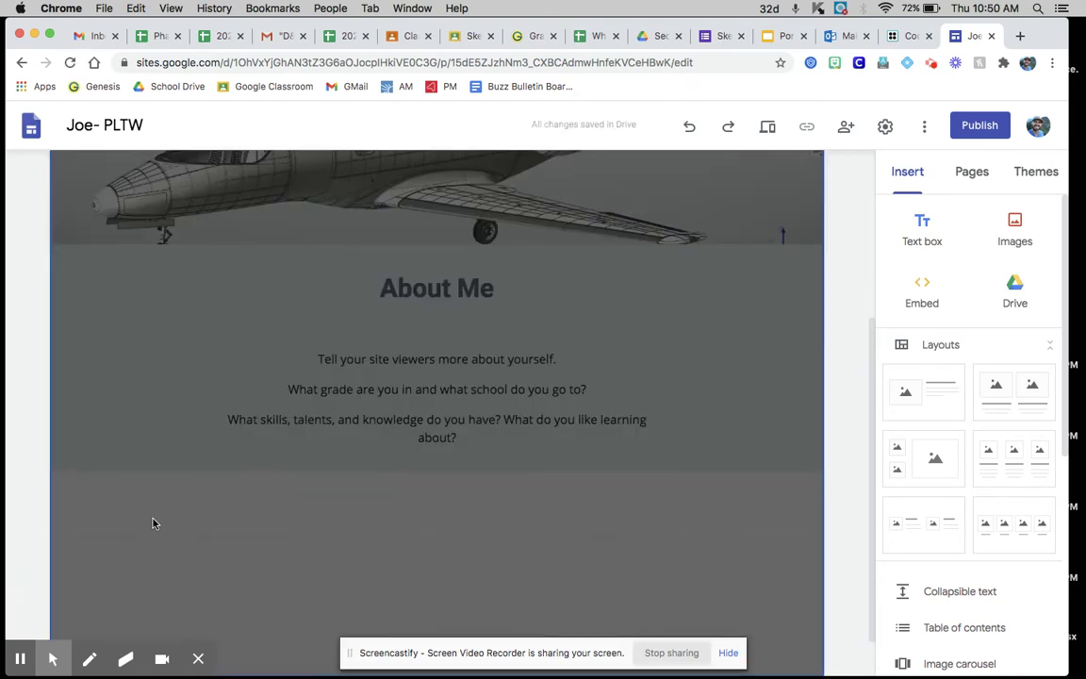
{"action": "left_click", "coordinate": [238, 544]}
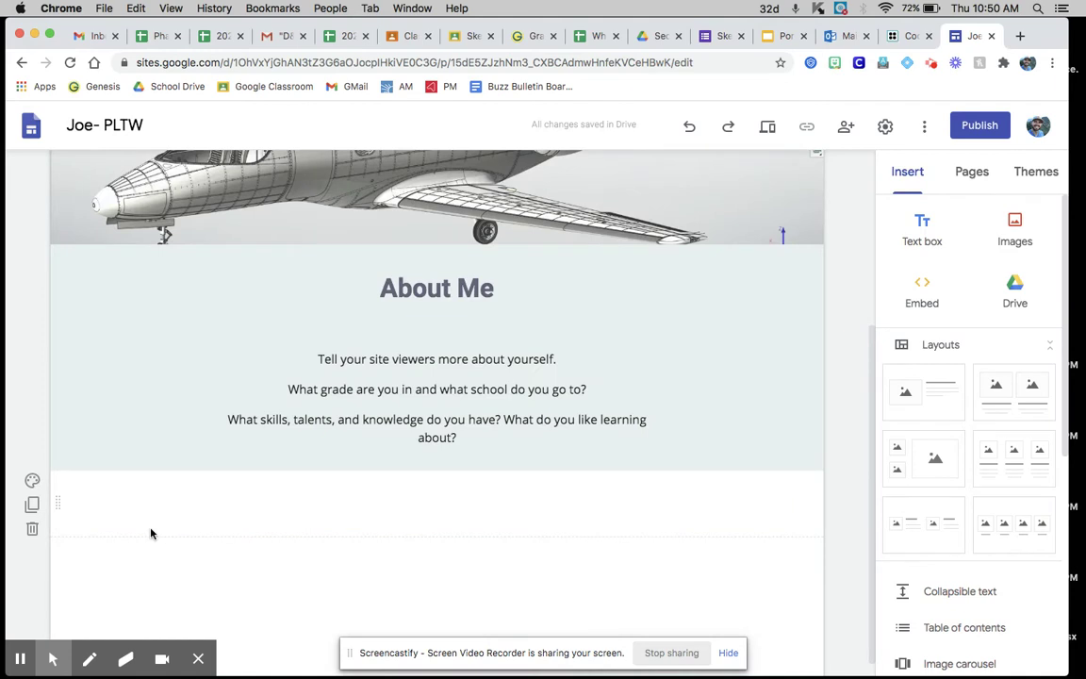
{"action": "left_click", "coordinate": [34, 529]}
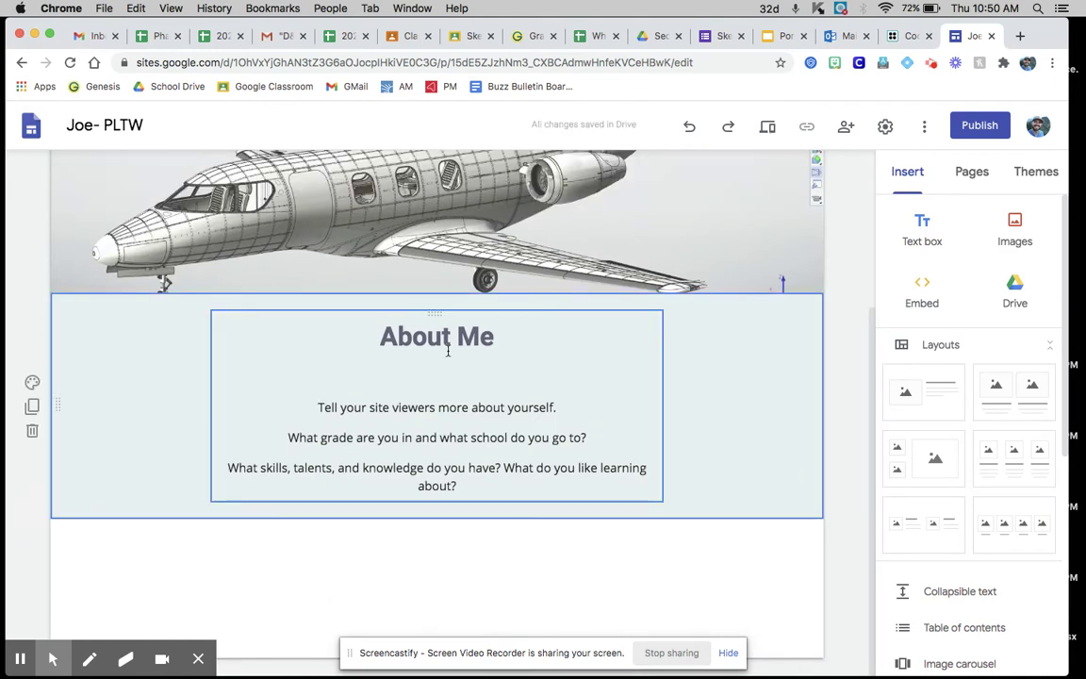
Step: Replace the About Me placeholders with an intro giving the student's name, 7th grade, and PLTW portfolio
{"action": "left_click_drag", "start_coordinate": [456, 480], "coordinate": [323, 383]}
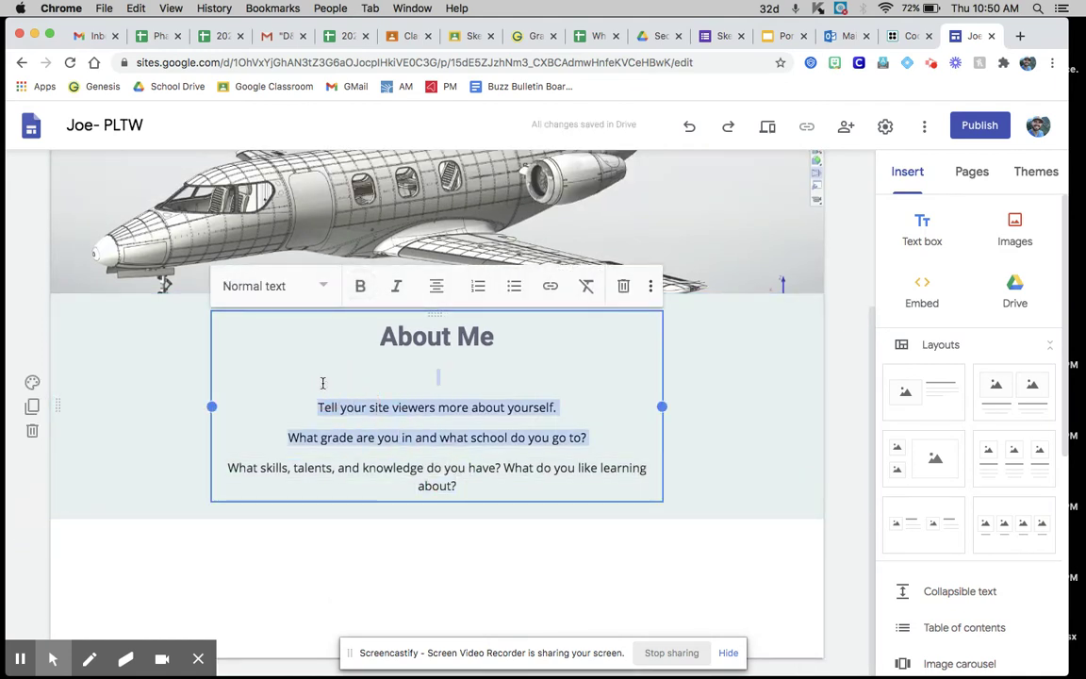
{"action": "type", "text": "Hi"}
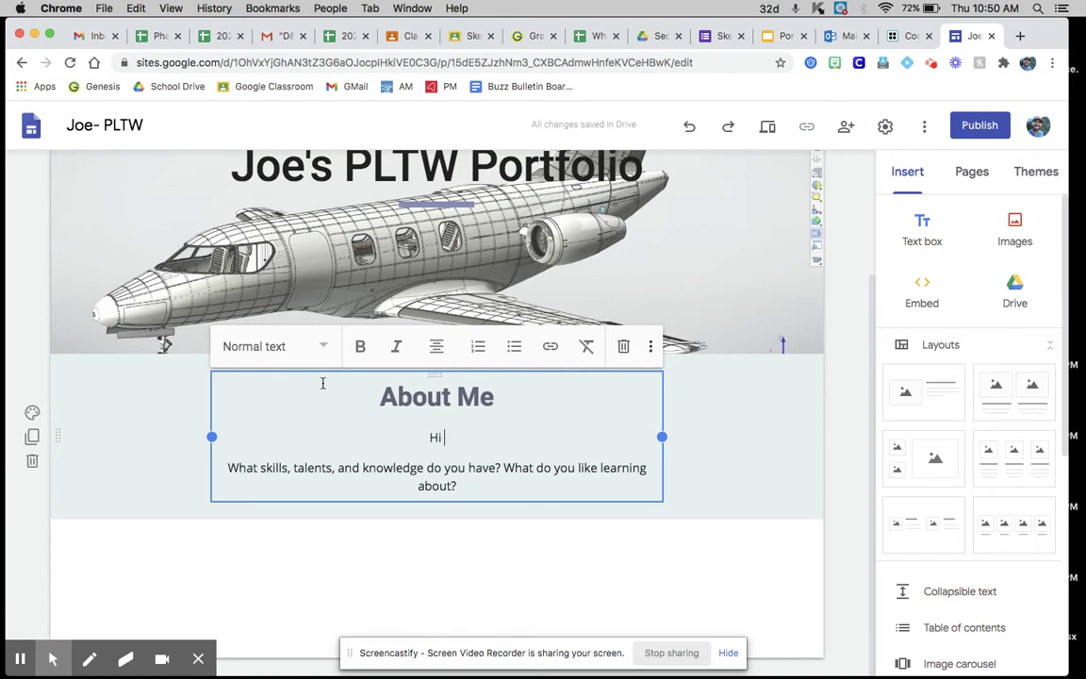
{"action": "type", "text": " my name is "}
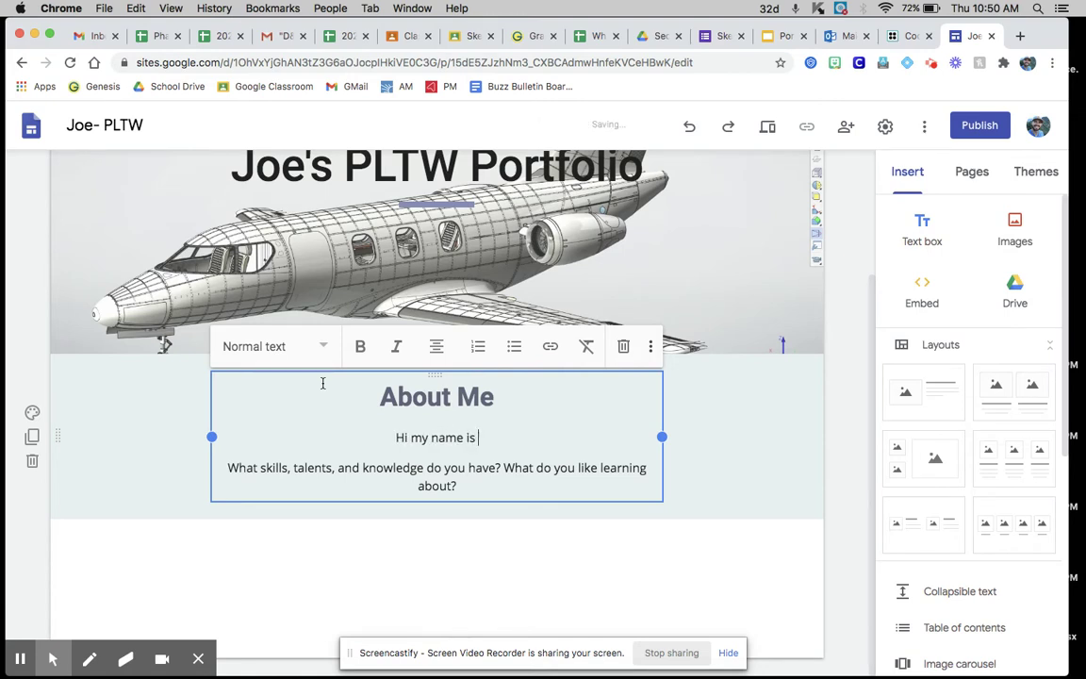
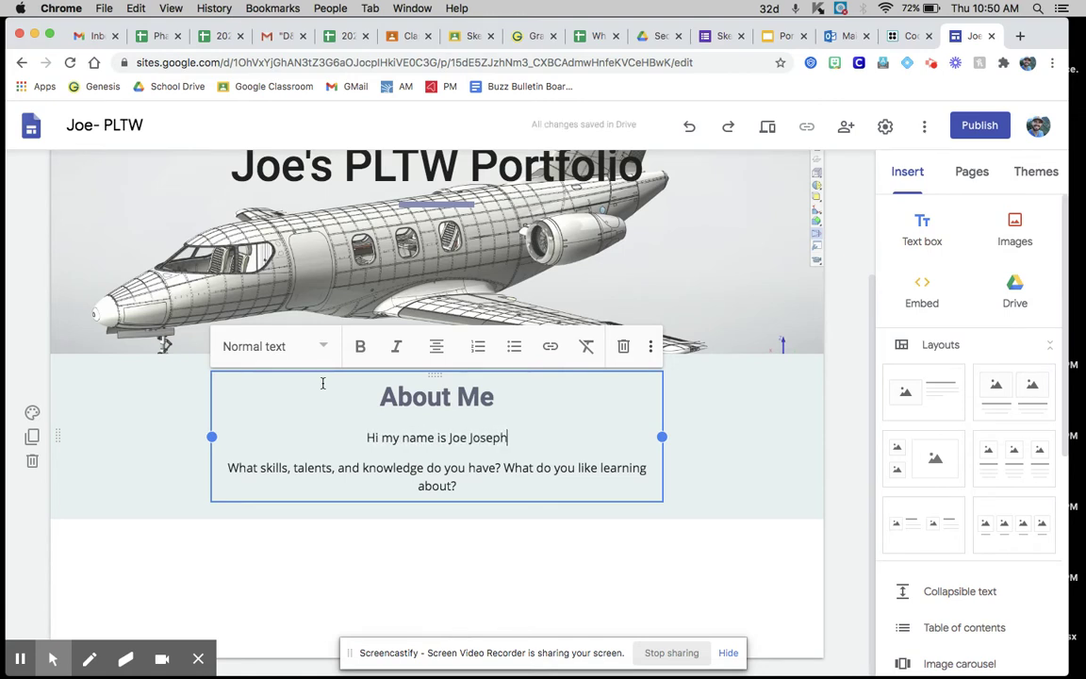
{"action": "type", "text": "."}
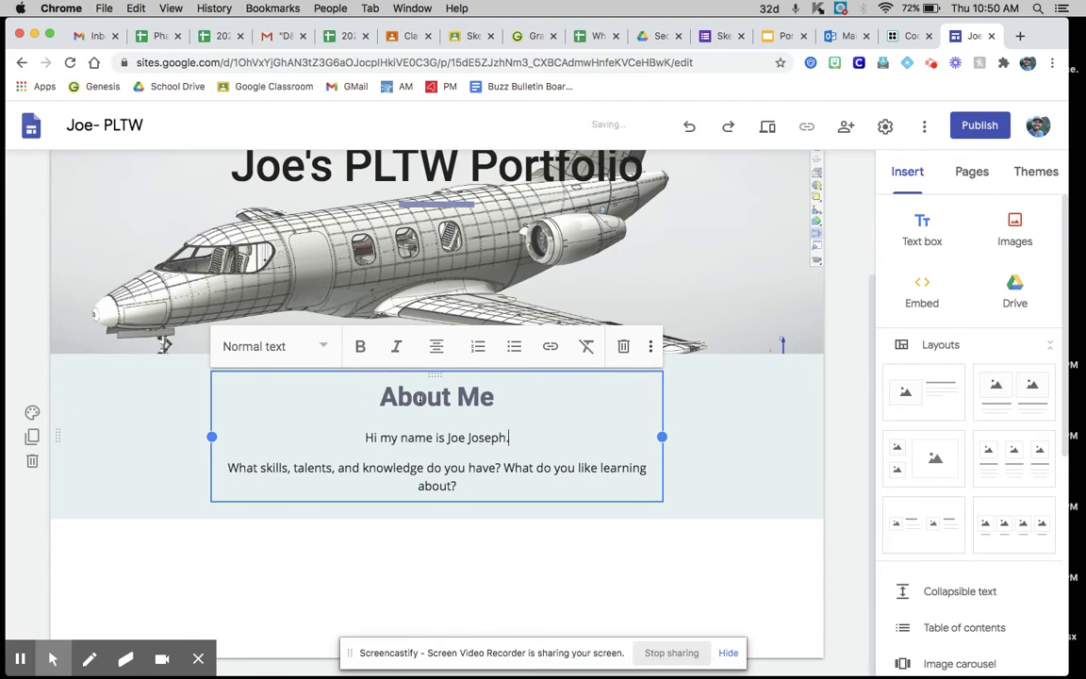
{"action": "type", "text": " I am in"}
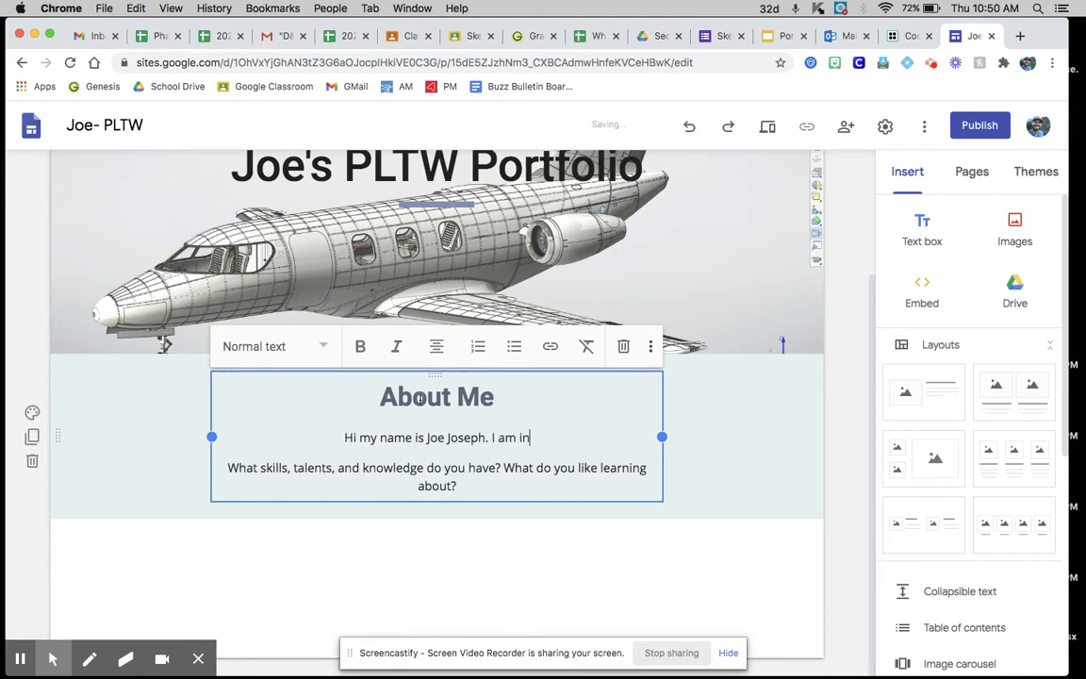
{"action": "type", "text": " 7th grade and"}
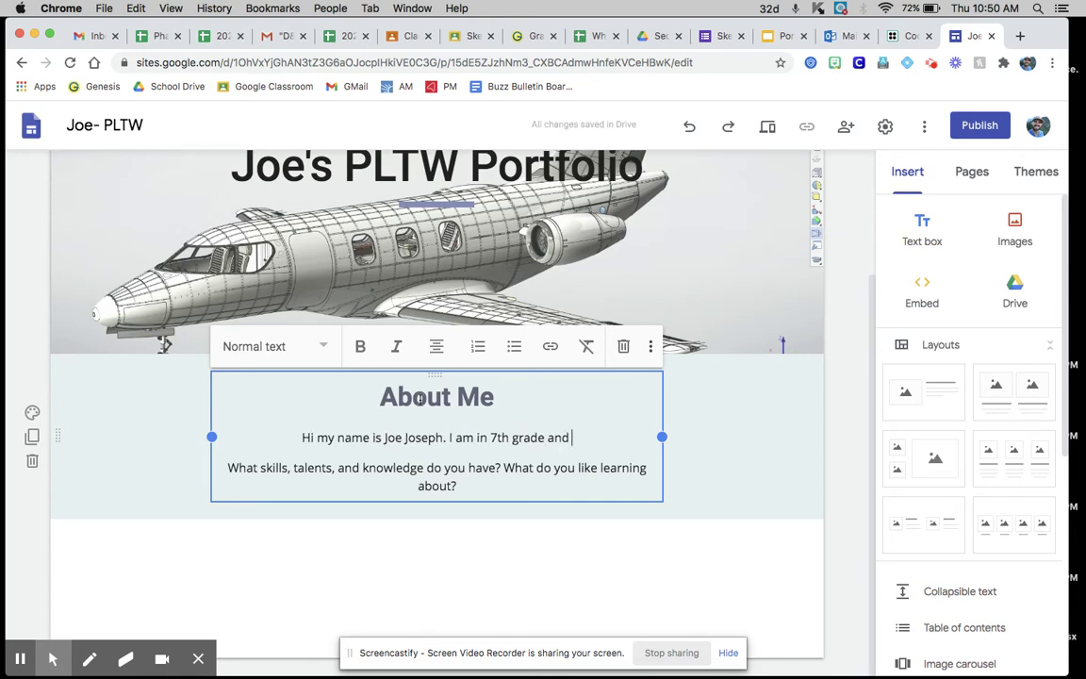
{"action": "type", "text": " this is my"}
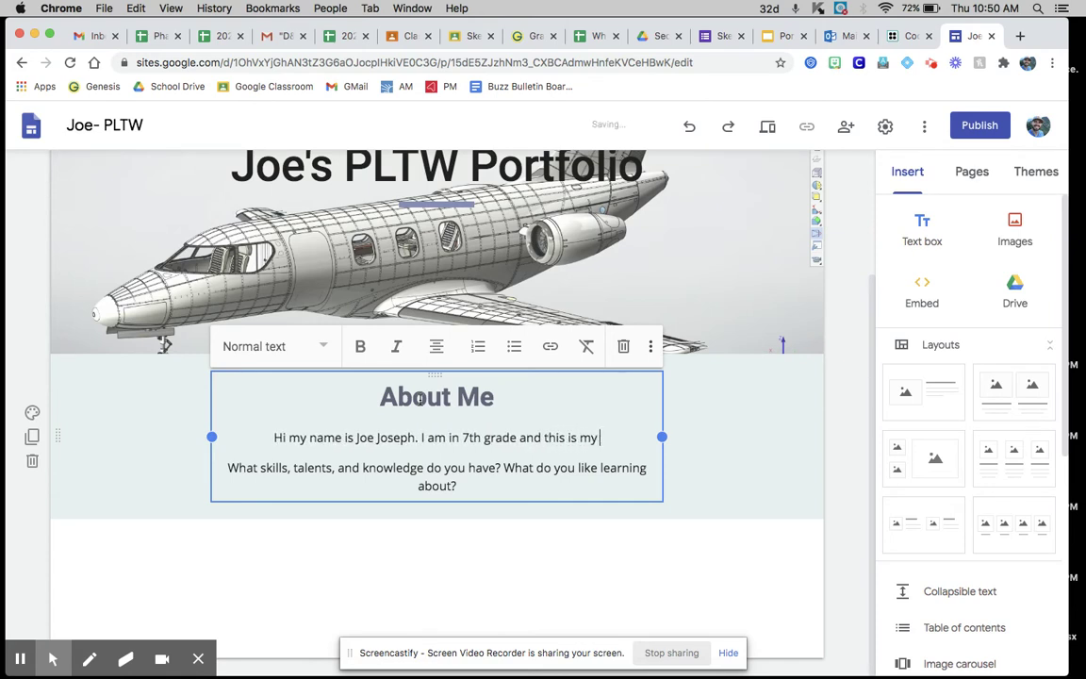
{"action": "type", "text": " PLTW po"}
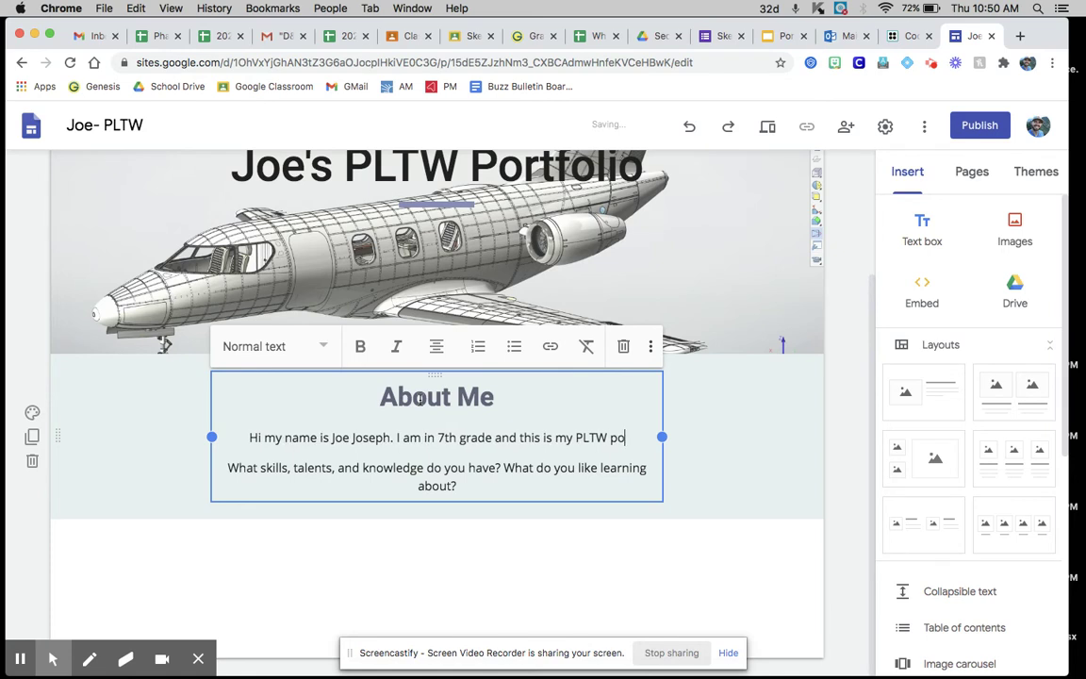
{"action": "type", "text": "rtfolio"}
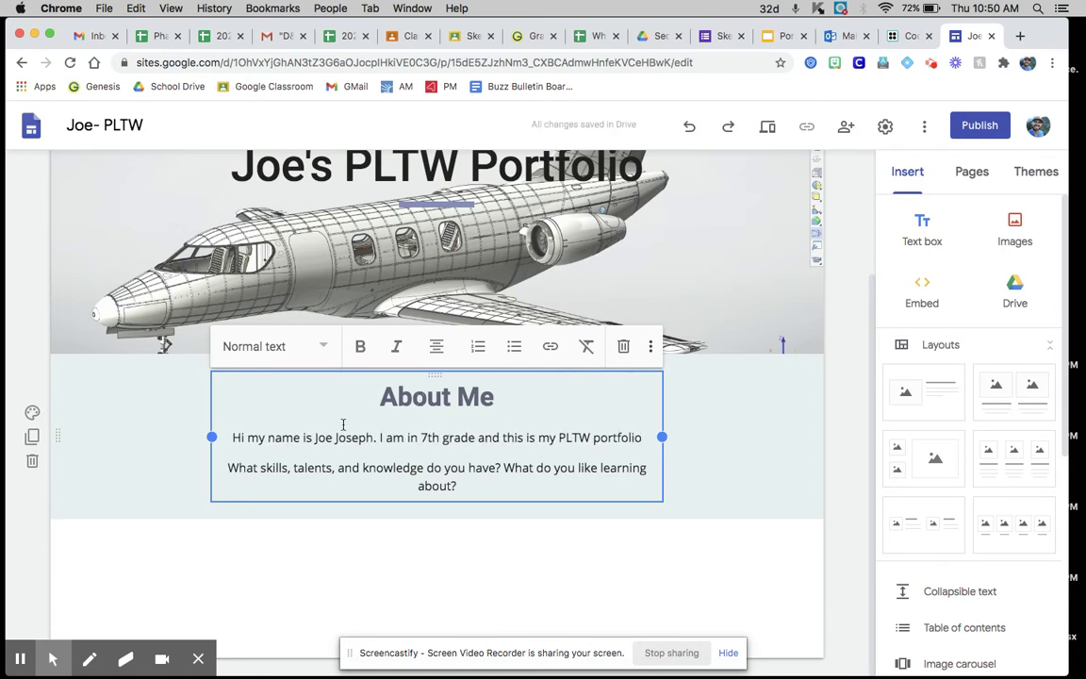
{"action": "left_click_drag", "start_coordinate": [461, 487], "coordinate": [228, 462]}
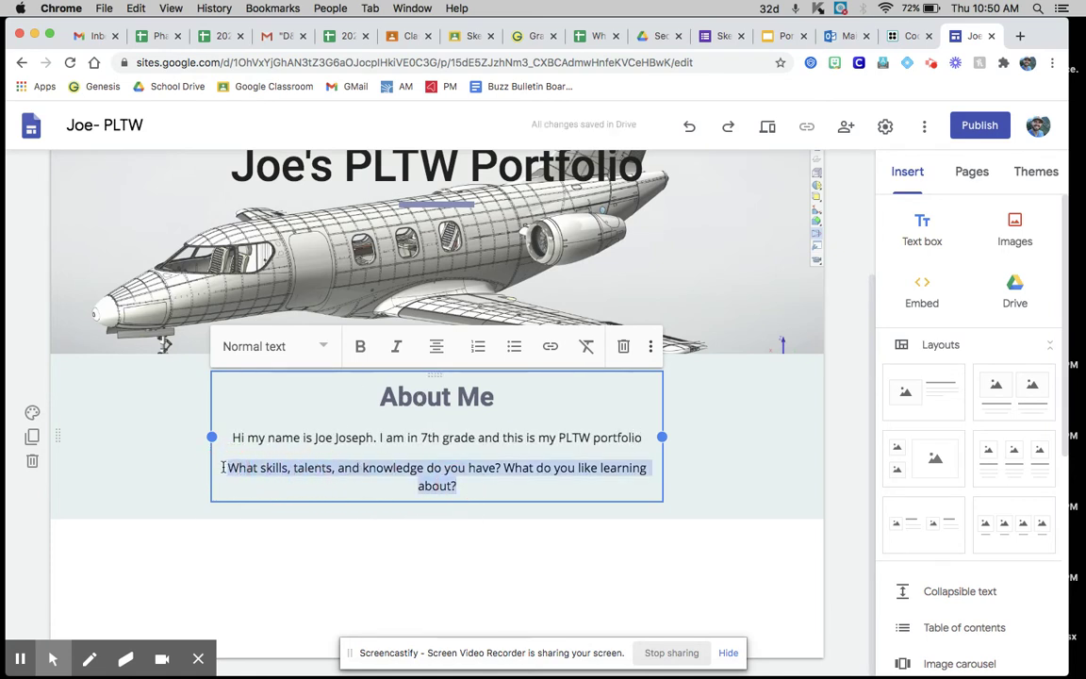
{"action": "key", "text": "BackSpace"}
{"action": "left_click", "coordinate": [718, 454]}
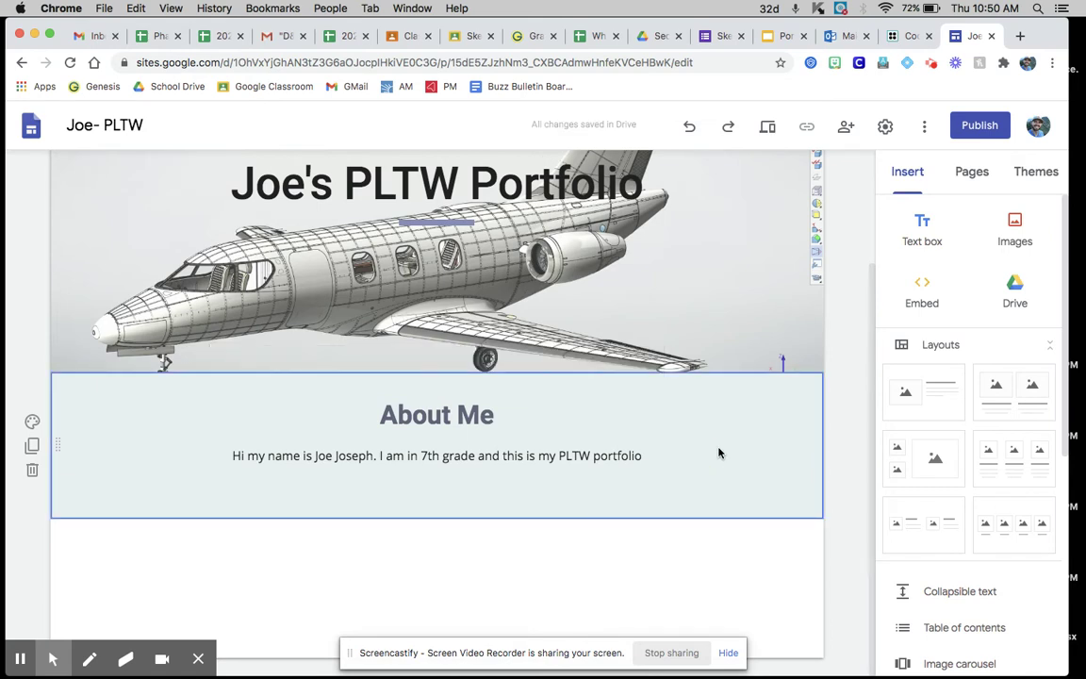
{"action": "left_click", "coordinate": [971, 171]}
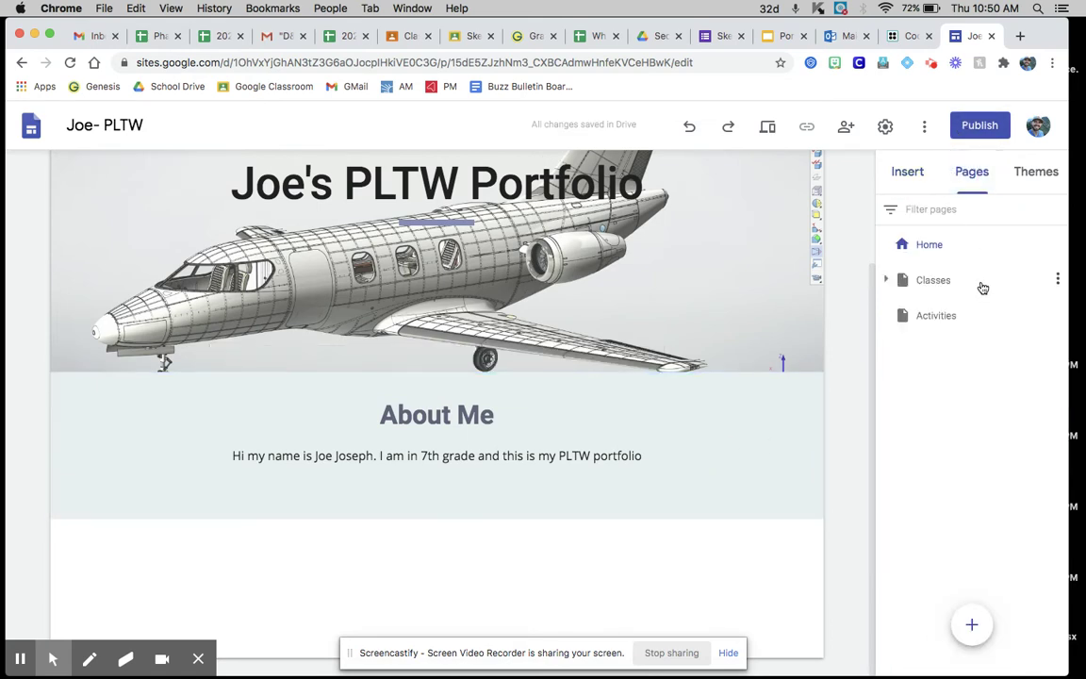
Step: Delete the Math, Art, Activities and Classes pages, leaving only Home
{"action": "left_click", "coordinate": [887, 283]}
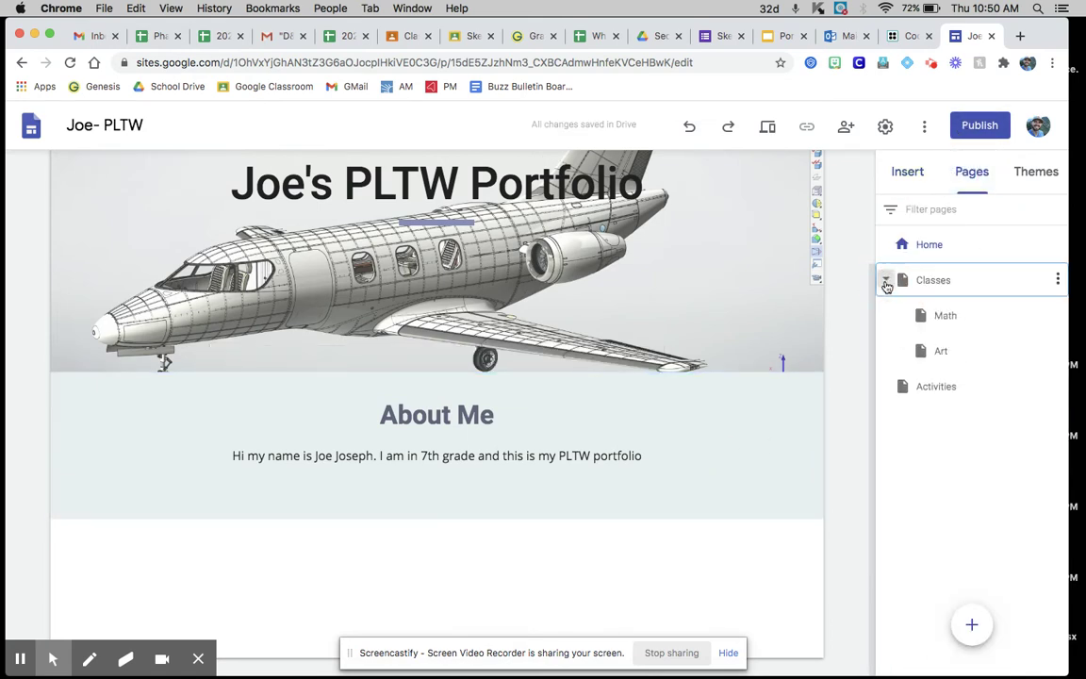
{"action": "left_click", "coordinate": [1055, 314]}
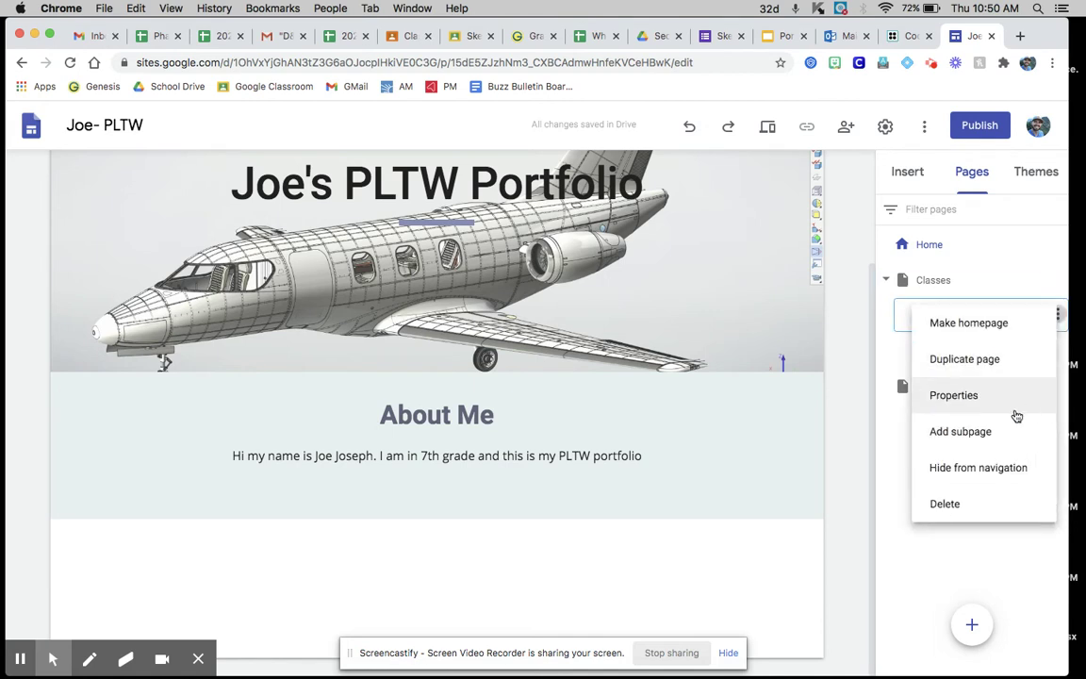
{"action": "left_click", "coordinate": [1056, 316]}
{"action": "left_click", "coordinate": [963, 509]}
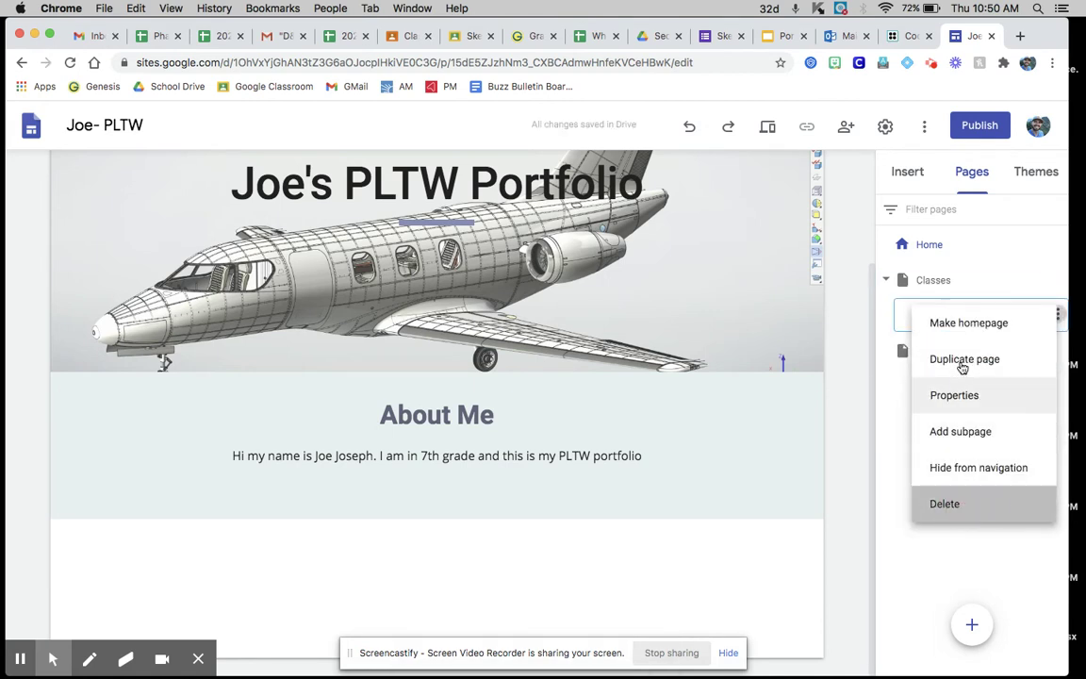
{"action": "left_click", "coordinate": [1058, 316]}
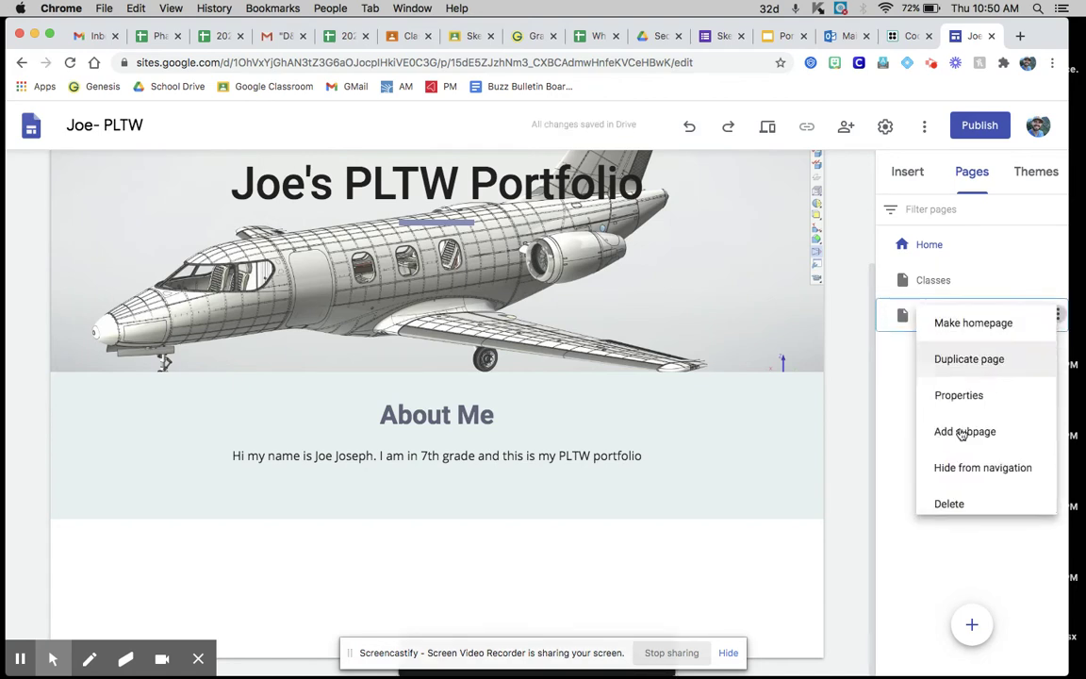
{"action": "left_click", "coordinate": [946, 509]}
{"action": "left_click", "coordinate": [1057, 280]}
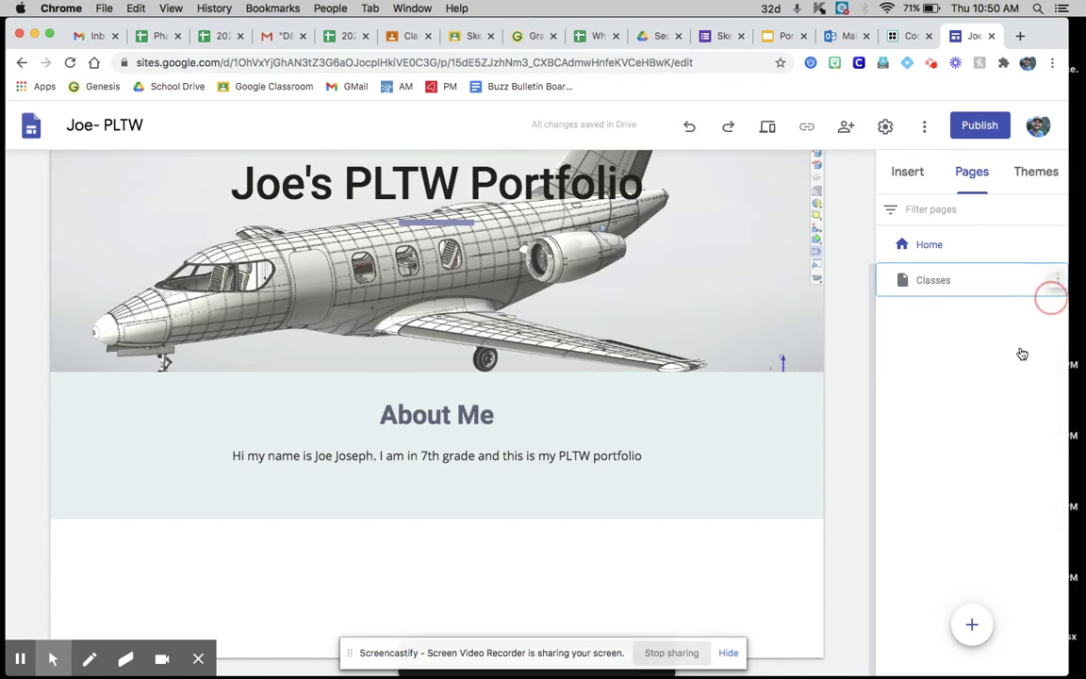
{"action": "left_click", "coordinate": [959, 469]}
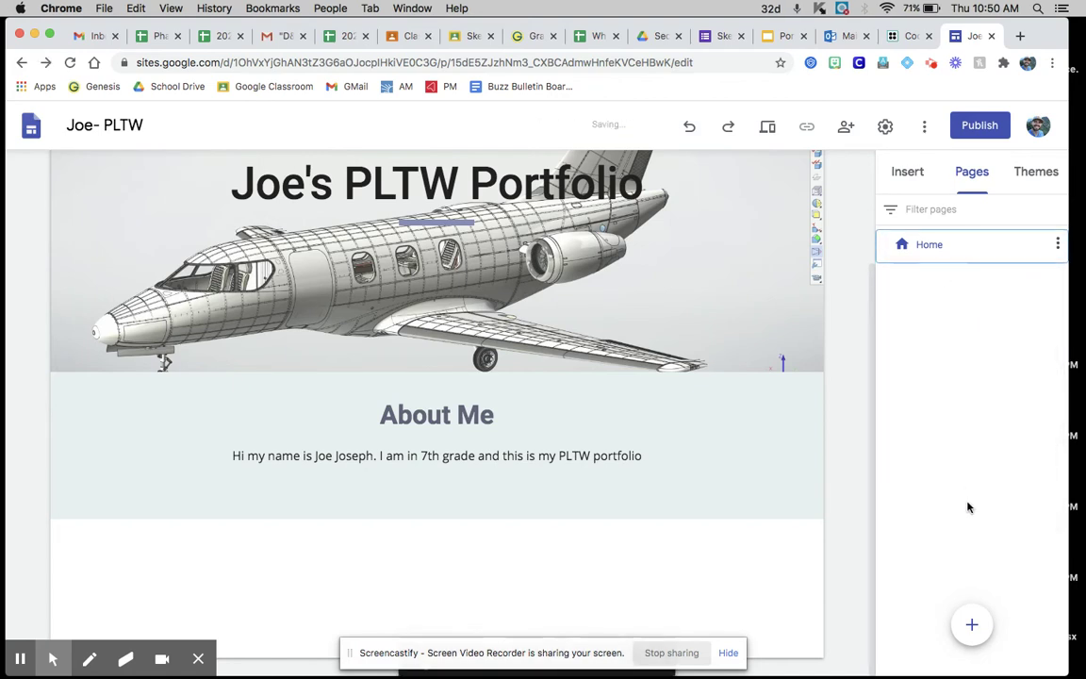
{"action": "left_click", "coordinate": [964, 623]}
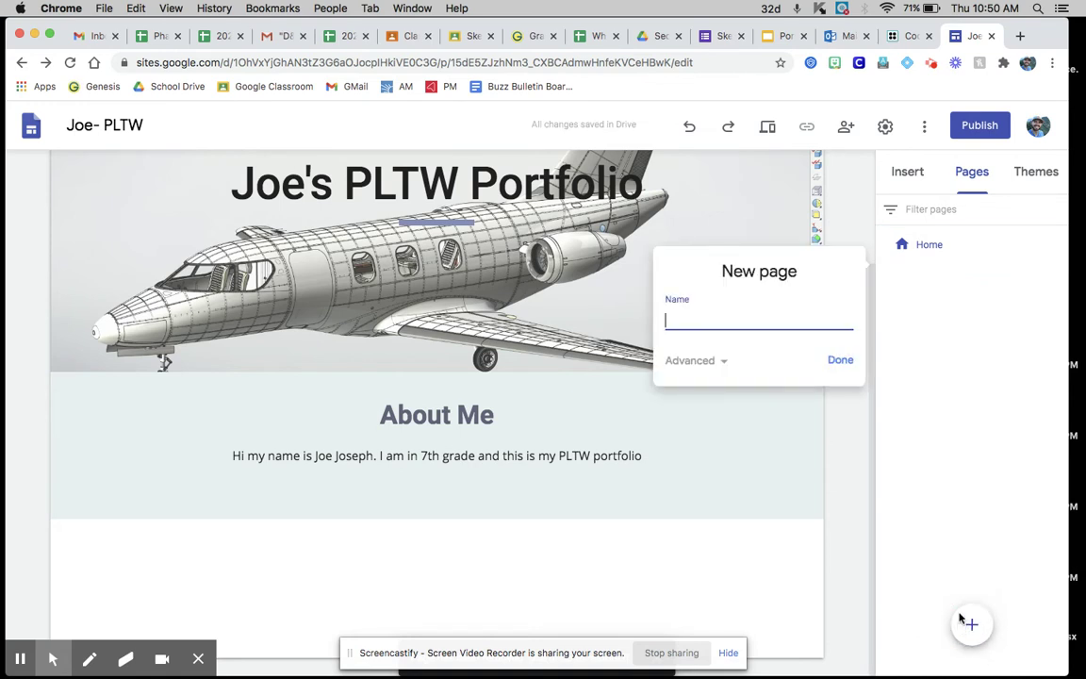
Step: Place the site editor beside Classroom and create the TinkerCAD Learning page
{"action": "left_click", "coordinate": [406, 36]}
{"action": "scroll", "coordinate": [396, 443], "scroll_direction": "down", "scroll_amount": 3}
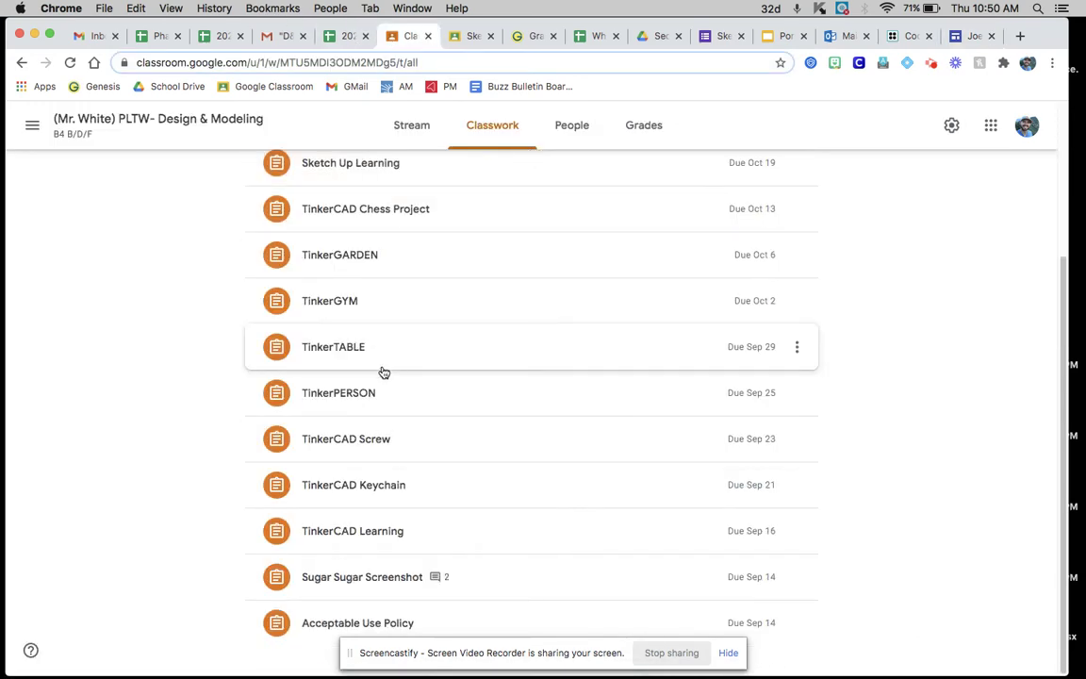
{"action": "left_click", "coordinate": [467, 38]}
{"action": "left_click_drag", "start_coordinate": [967, 36], "coordinate": [472, 35]}
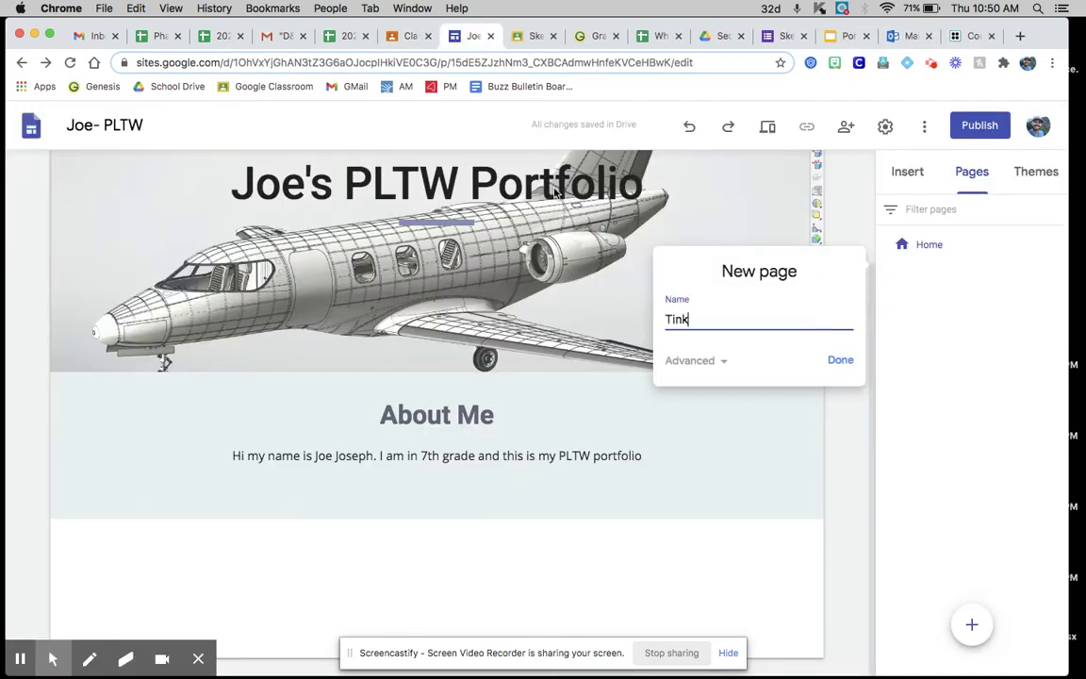
{"action": "type", "text": "earn"}
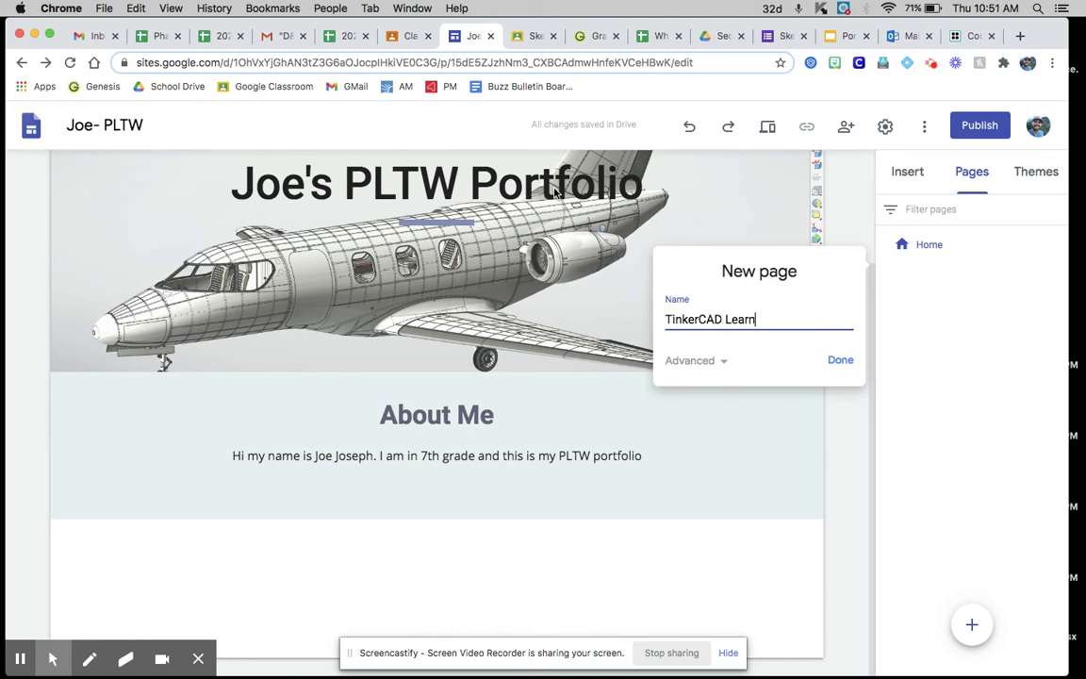
{"action": "type", "text": "ing"}
{"action": "key", "text": "Return"}
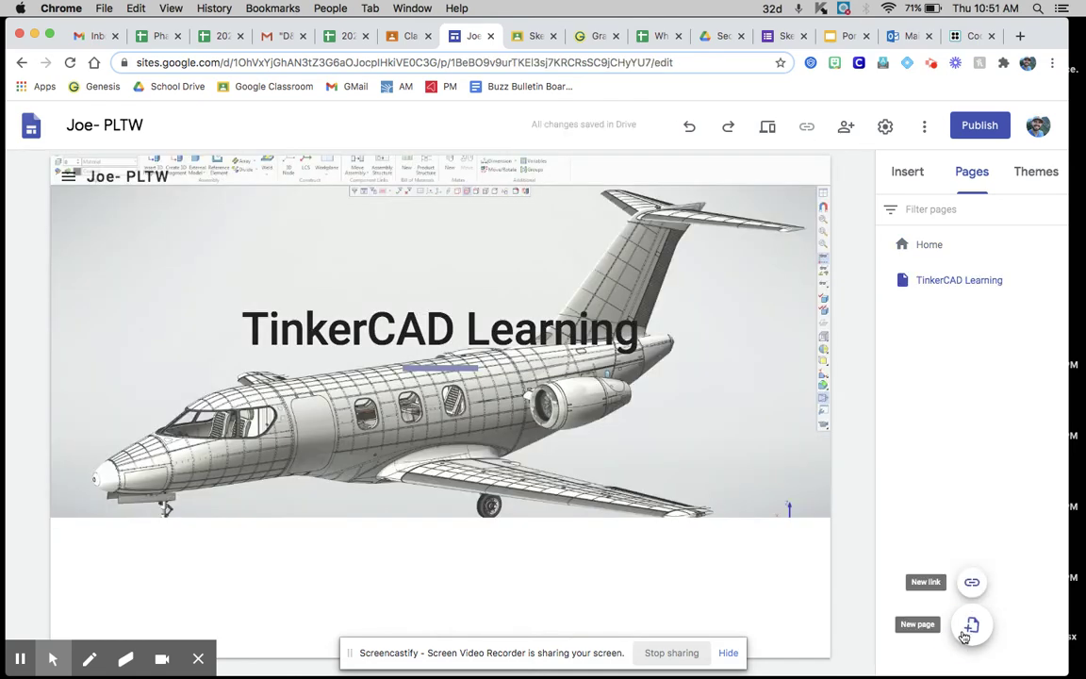
Step: Create the TinkerCAD Keychain and TinkerCAD Screw pages
{"action": "left_click", "coordinate": [971, 627]}
{"action": "left_click", "coordinate": [398, 34]}
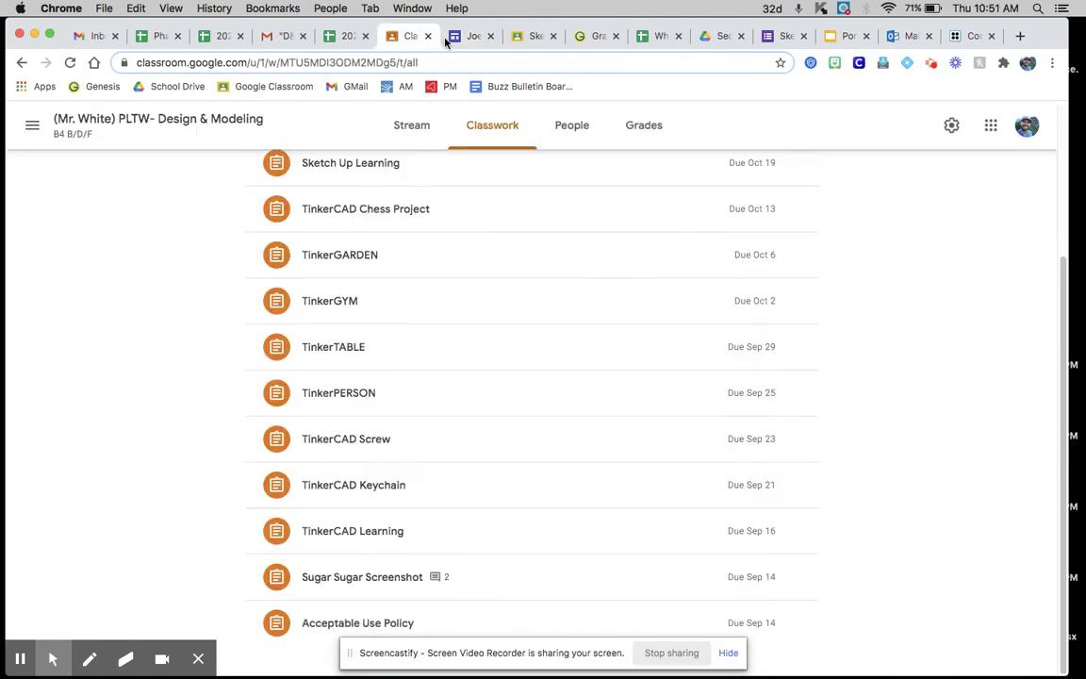
{"action": "left_click", "coordinate": [462, 42]}
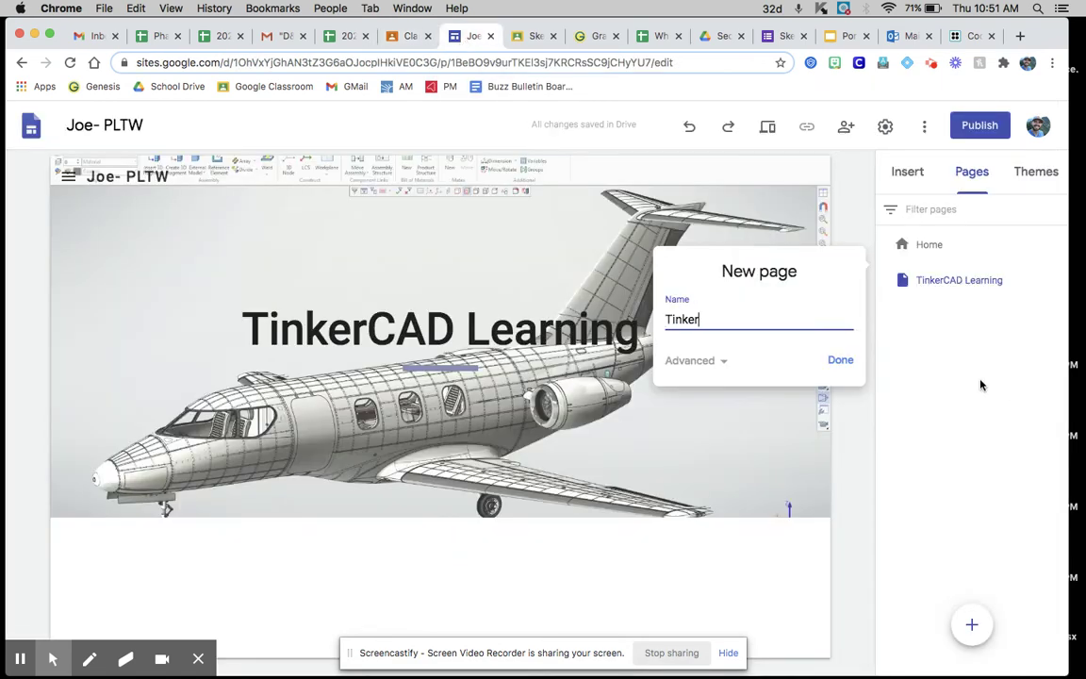
{"action": "type", "text": "TinkerCAD Keychain"}
{"action": "key", "text": "Return"}
{"action": "left_click", "coordinate": [973, 625]}
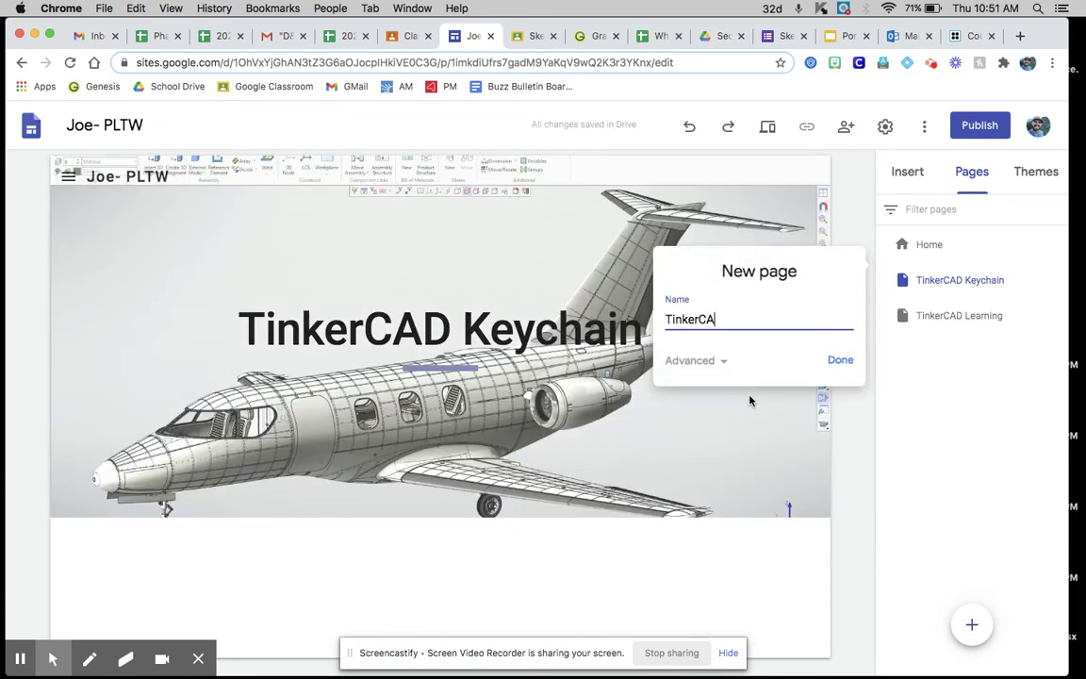
{"action": "type", "text": "TinkerCAD Screw"}
{"action": "key", "text": "Return"}
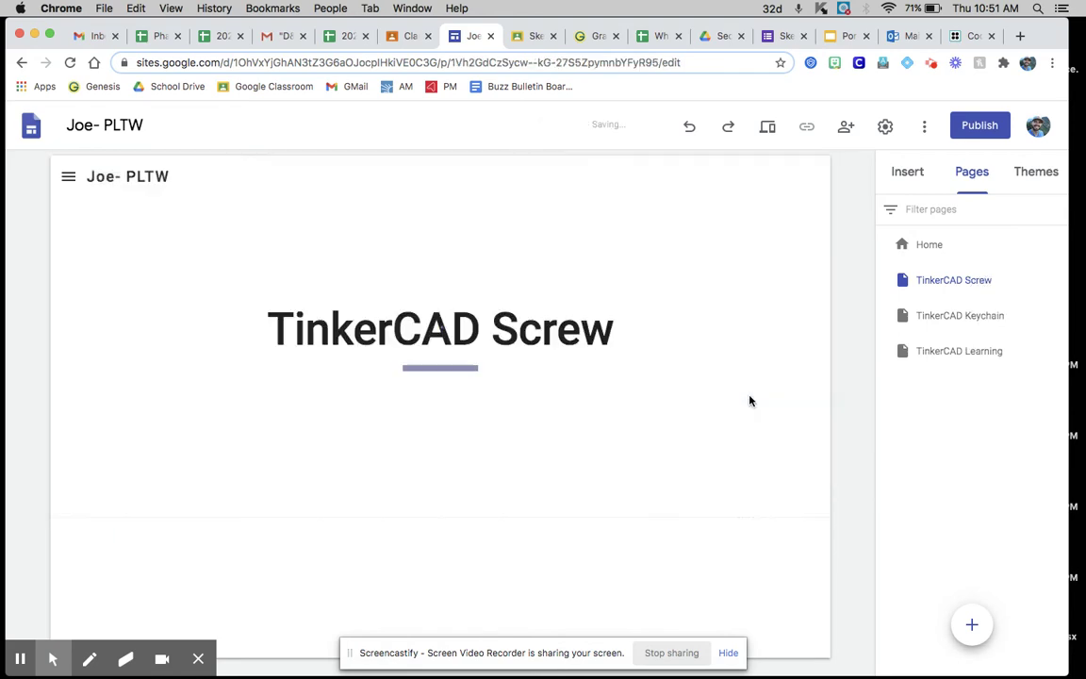
{"action": "left_click", "coordinate": [957, 431]}
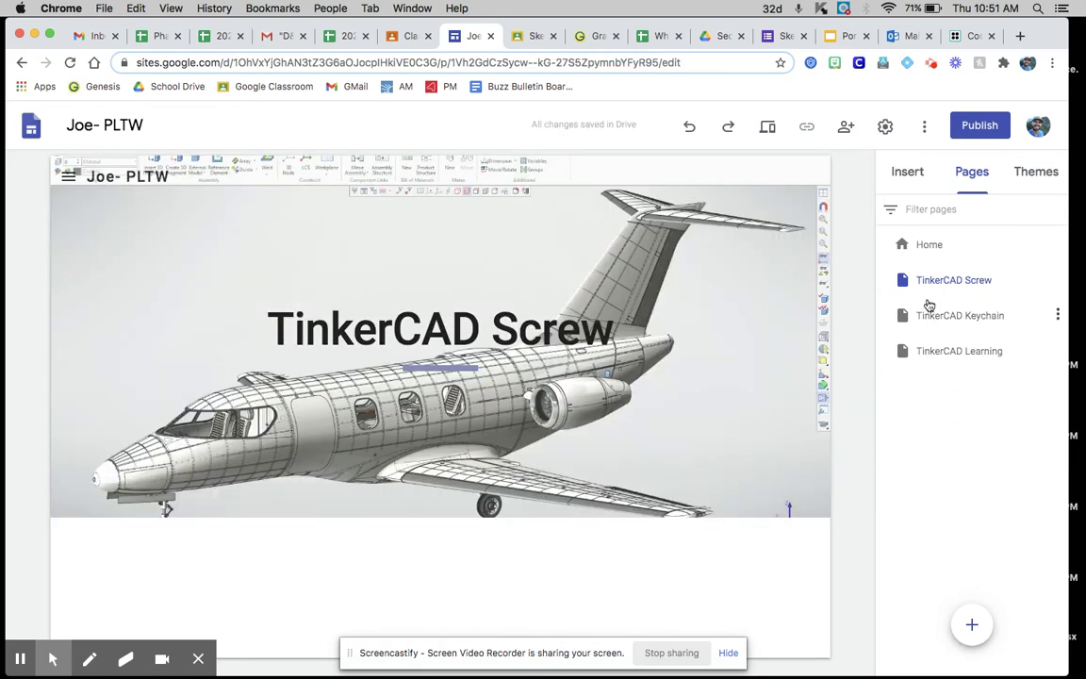
Step: Set the TinkerCAD Screw header to a bolt-and-nut photo found by searching 'screw and bolt'
{"action": "mouse_move", "coordinate": [321, 482]}
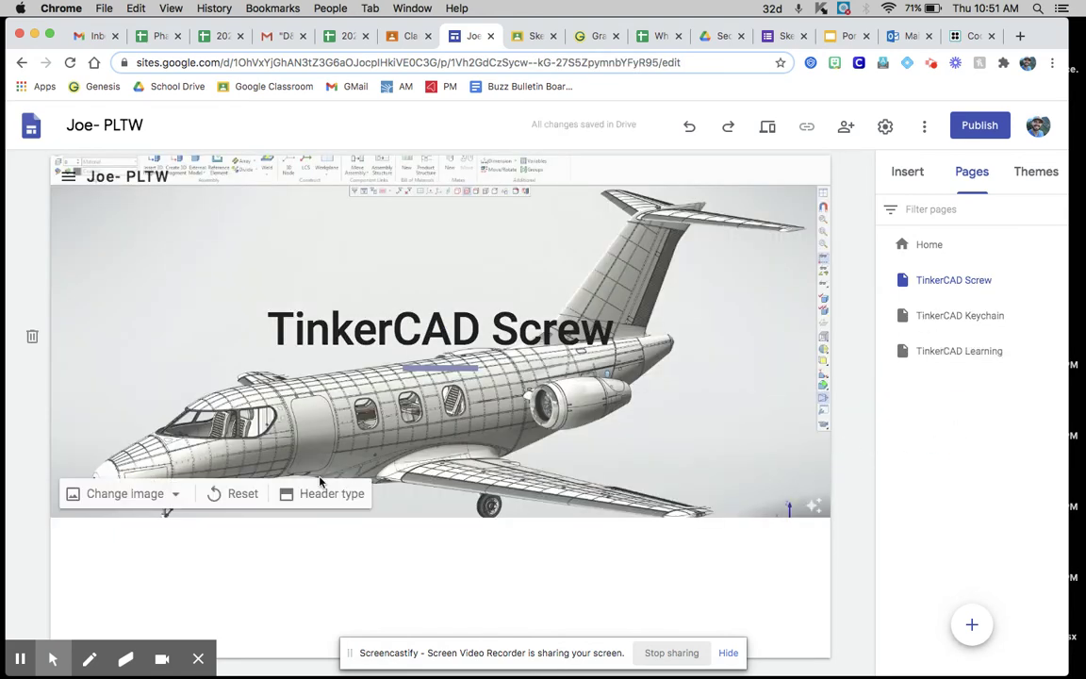
{"action": "left_click", "coordinate": [151, 493]}
{"action": "left_click", "coordinate": [120, 538]}
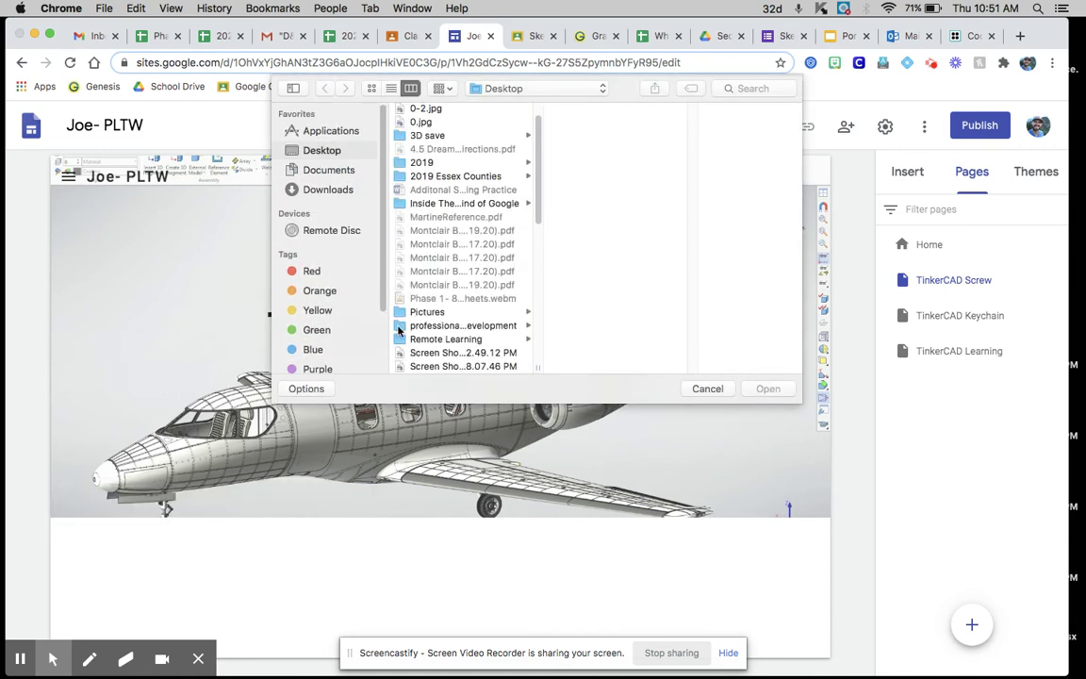
{"action": "left_click", "coordinate": [705, 387]}
{"action": "left_click", "coordinate": [91, 494]}
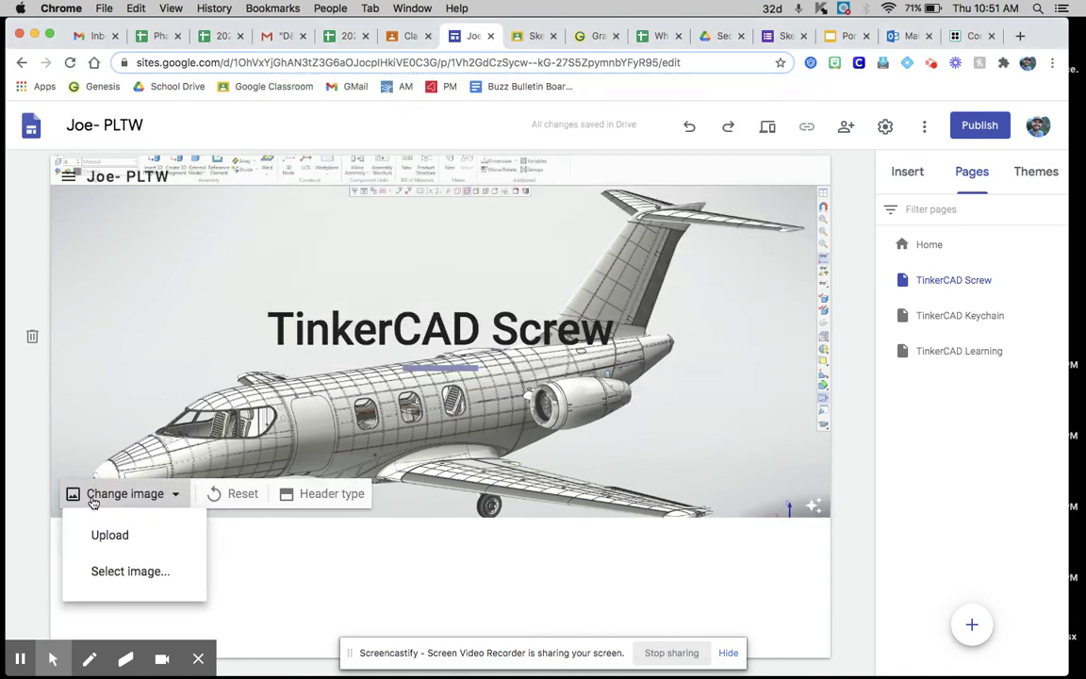
{"action": "left_click", "coordinate": [127, 584]}
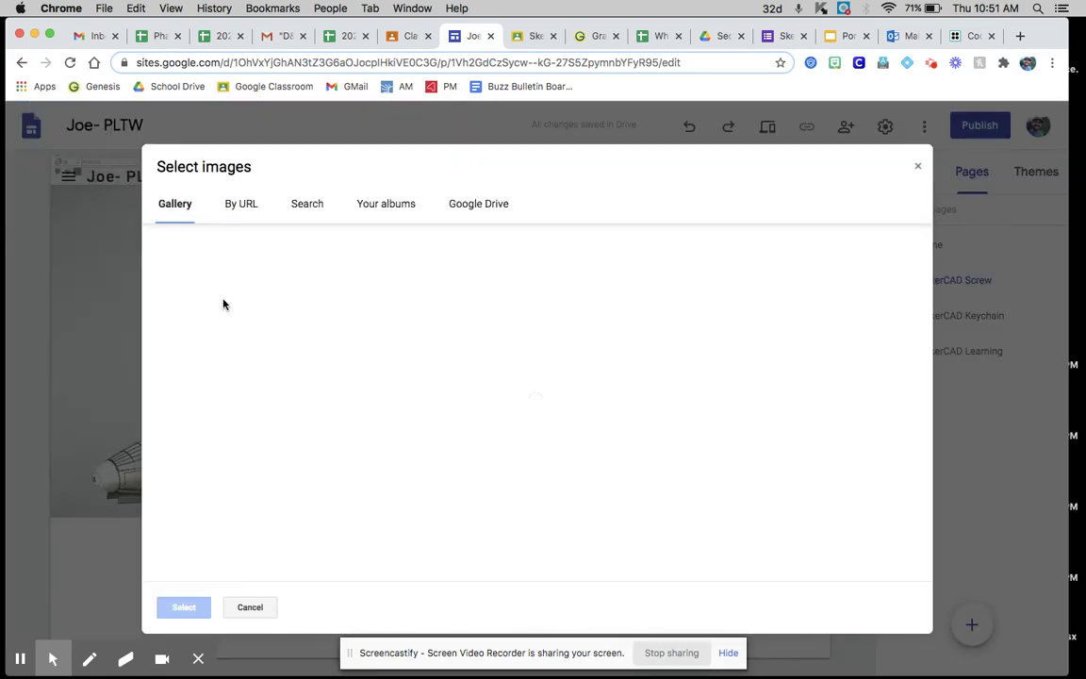
{"action": "left_click", "coordinate": [309, 204]}
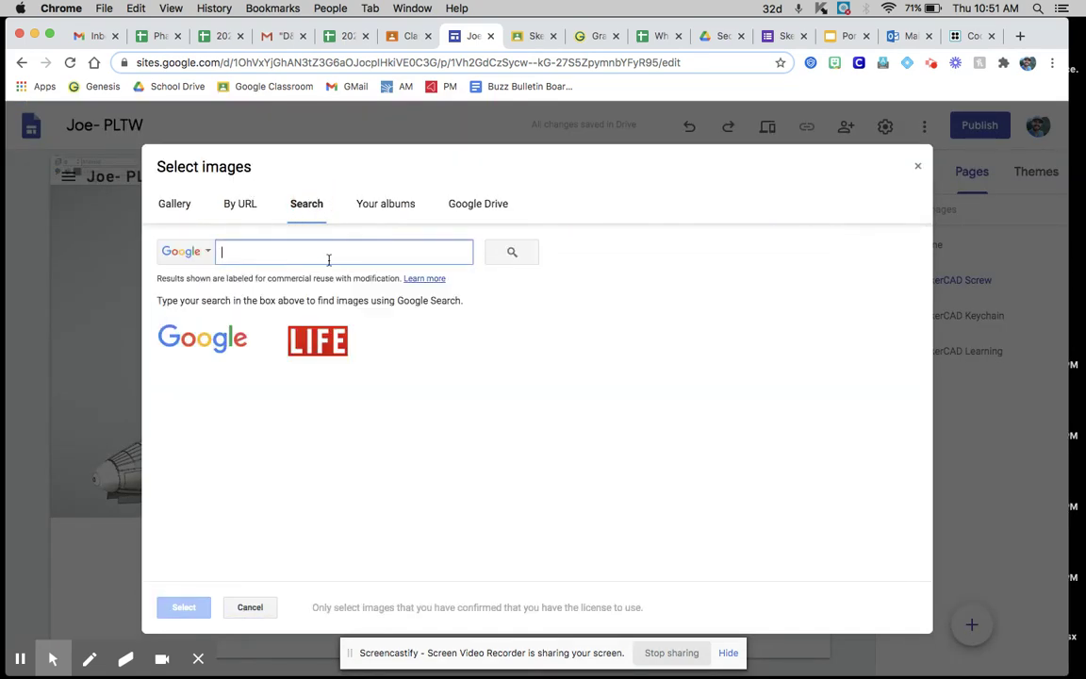
{"action": "type", "text": "screw and bolt"}
{"action": "key", "text": "Return"}
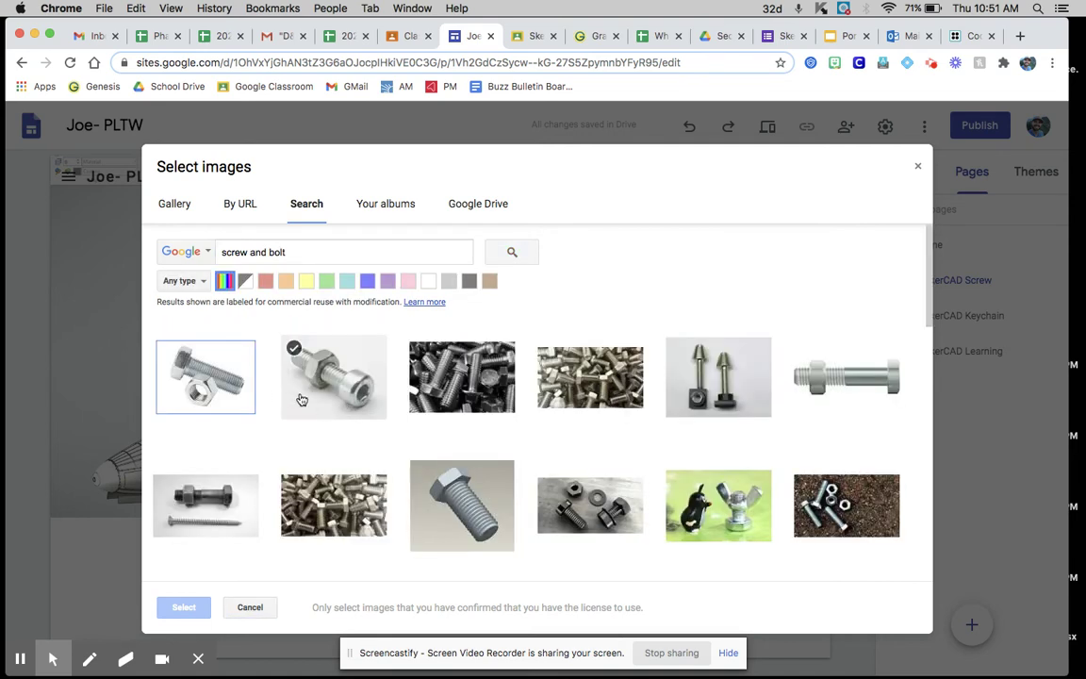
{"action": "left_click", "coordinate": [206, 375]}
{"action": "left_click", "coordinate": [183, 606]}
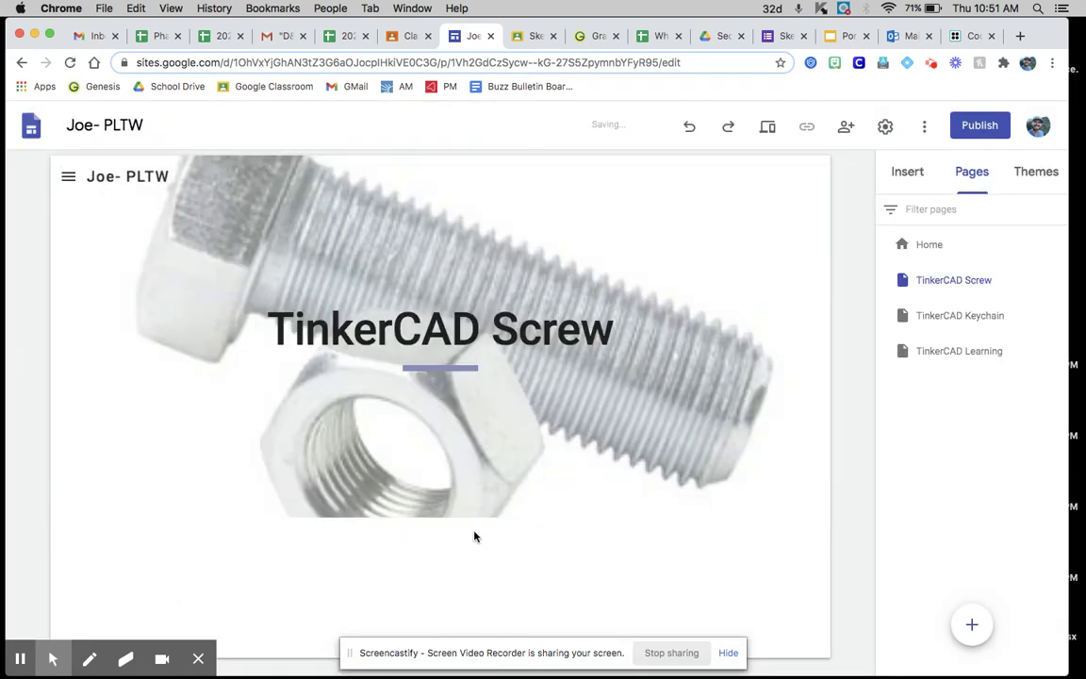
{"action": "double_click", "coordinate": [387, 565]}
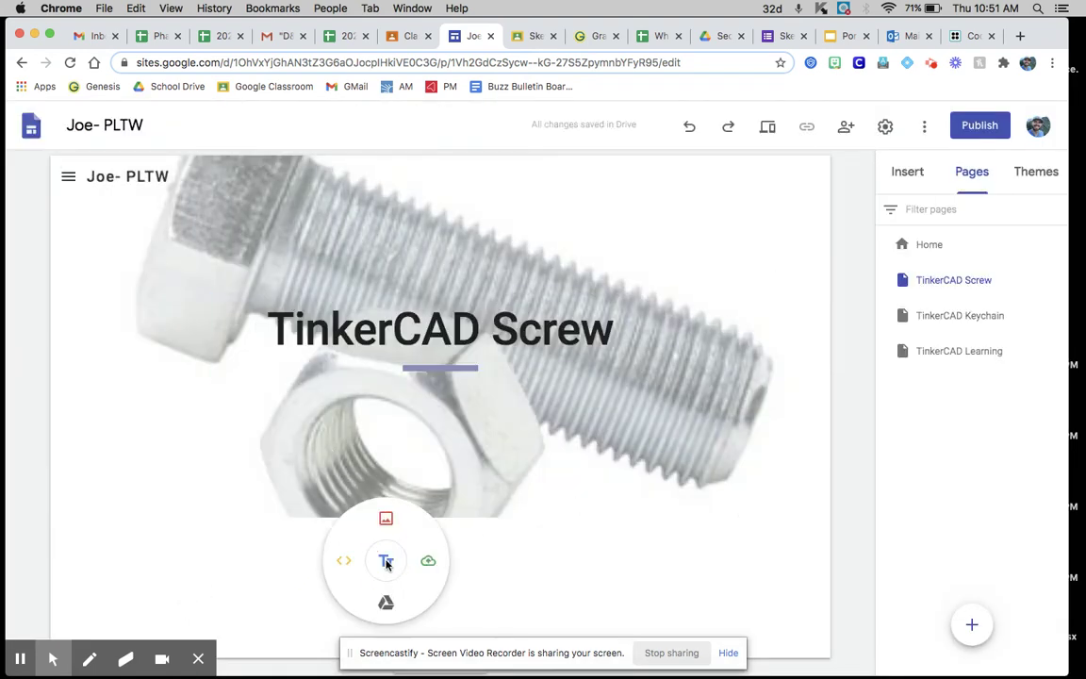
Step: Add a text box reading 'This is the screw and bolt assignment. ISO metric thread.'
{"action": "left_click", "coordinate": [384, 564]}
{"action": "type", "text": "This is the scre"}
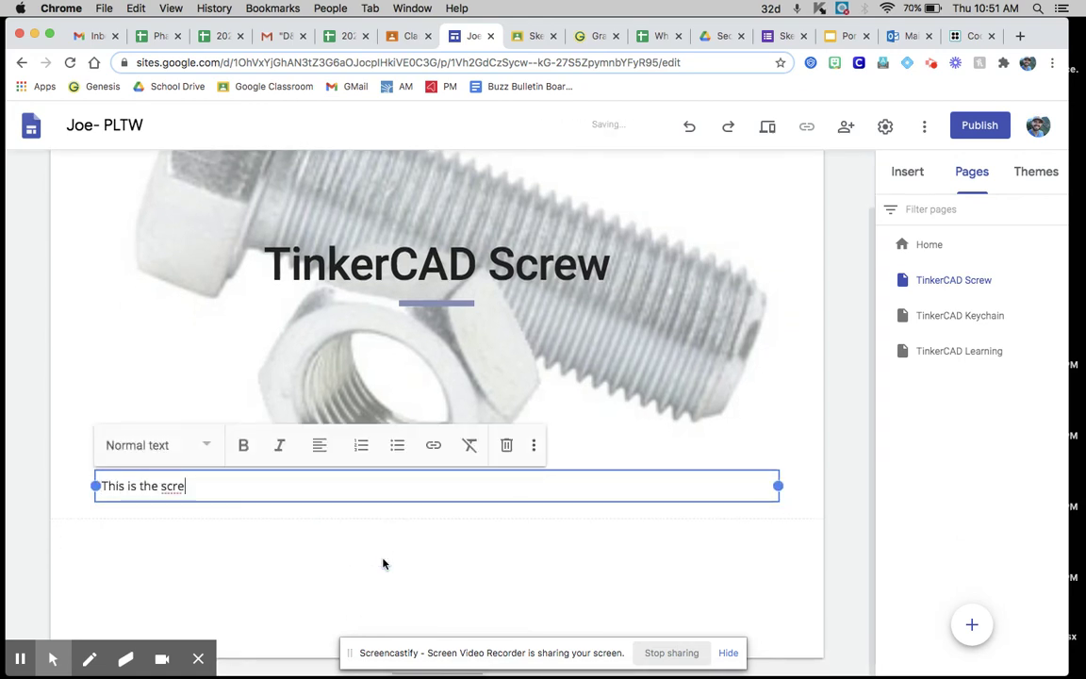
{"action": "type", "text": "w and bolt assign"}
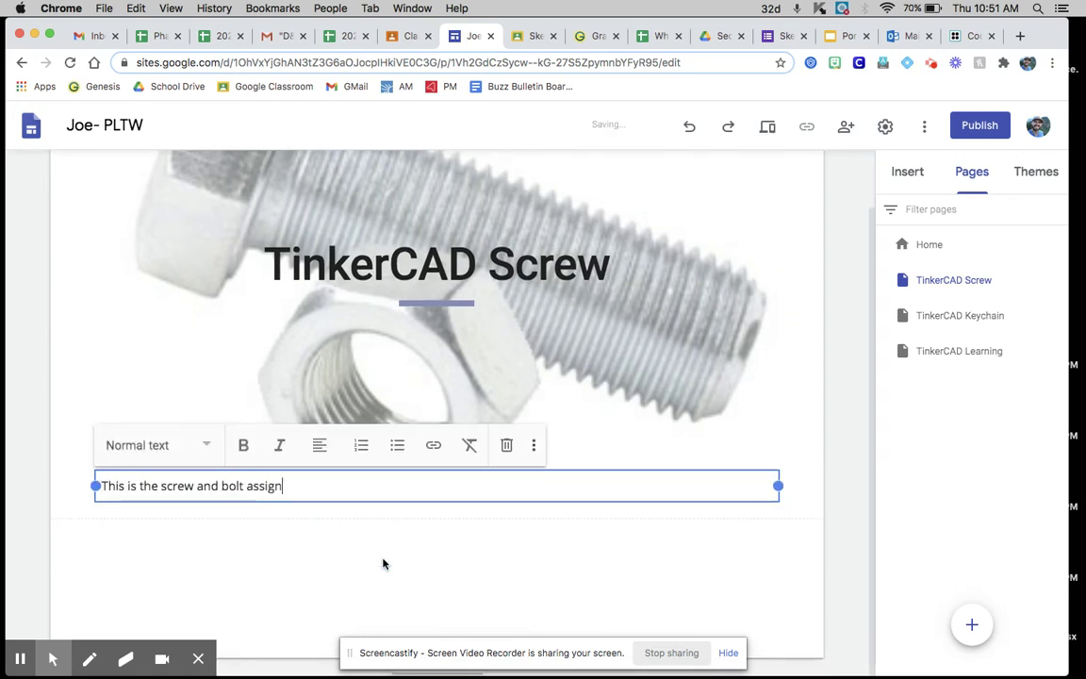
{"action": "type", "text": "ment."}
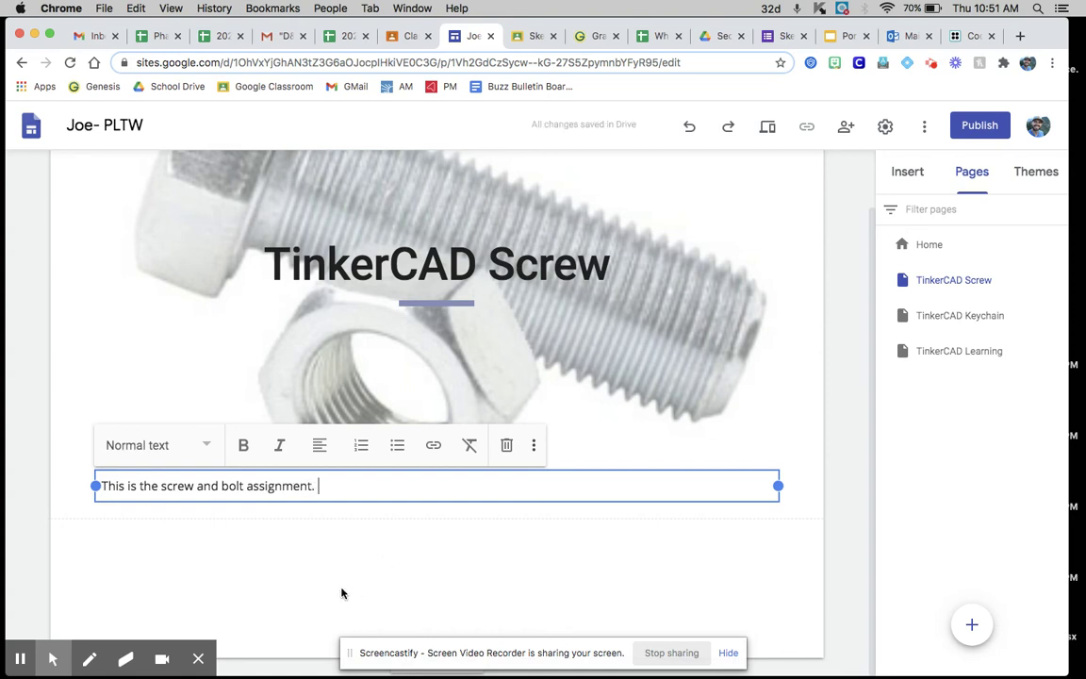
{"action": "left_click", "coordinate": [333, 591]}
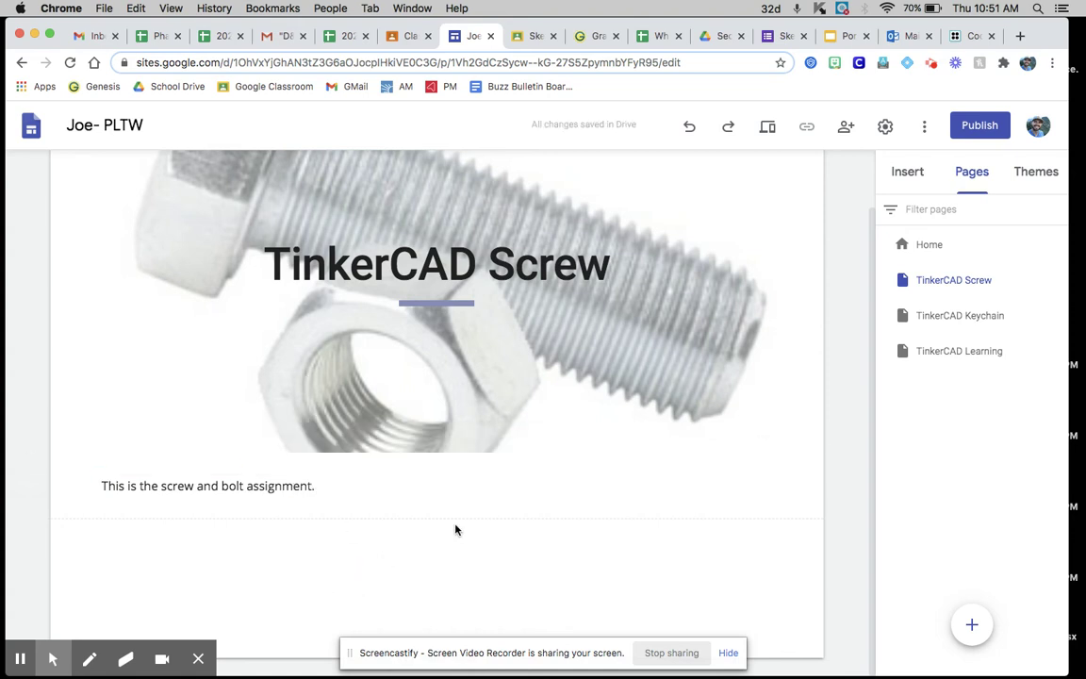
{"action": "left_click", "coordinate": [316, 486]}
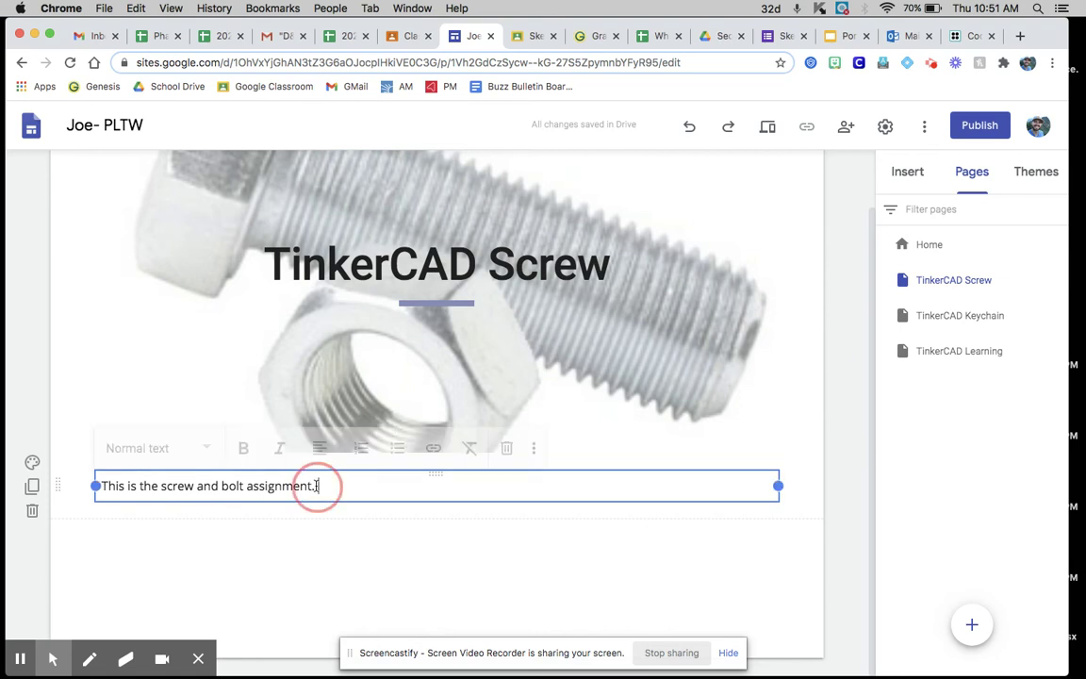
{"action": "type", "text": "ISO metric thread."}
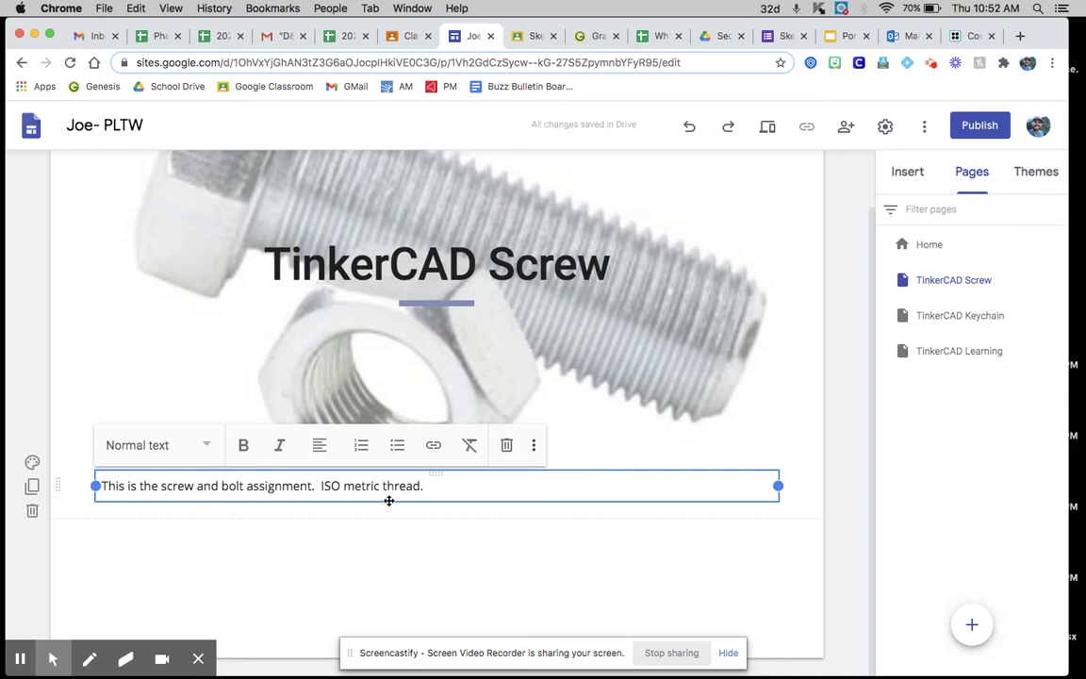
{"action": "left_click", "coordinate": [407, 533]}
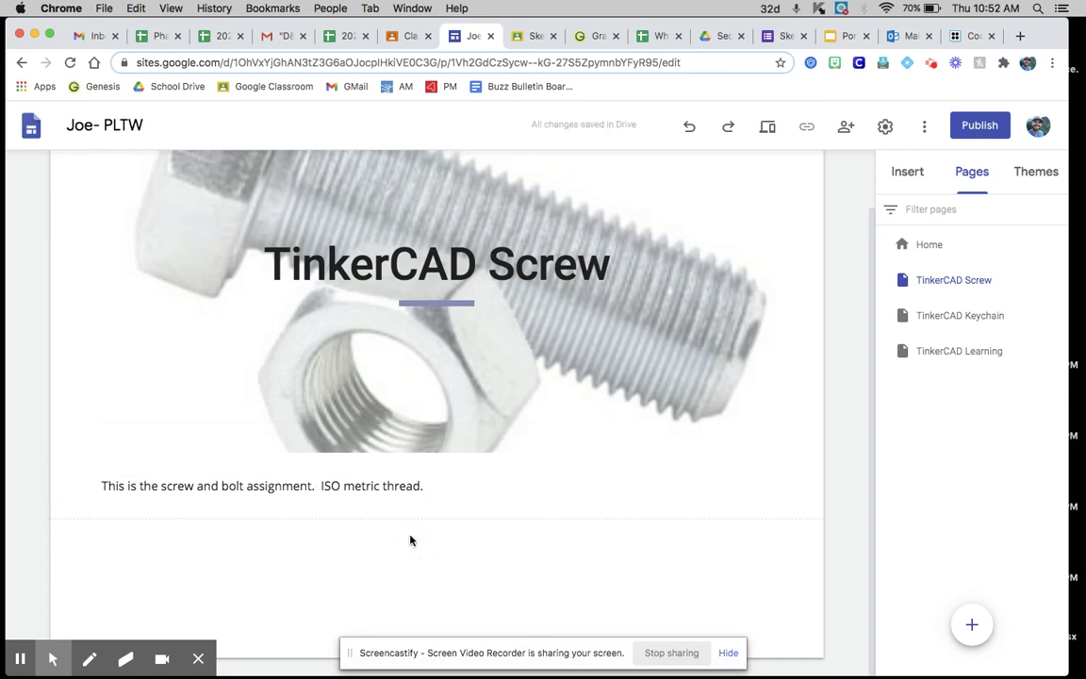
{"action": "left_click", "coordinate": [404, 36]}
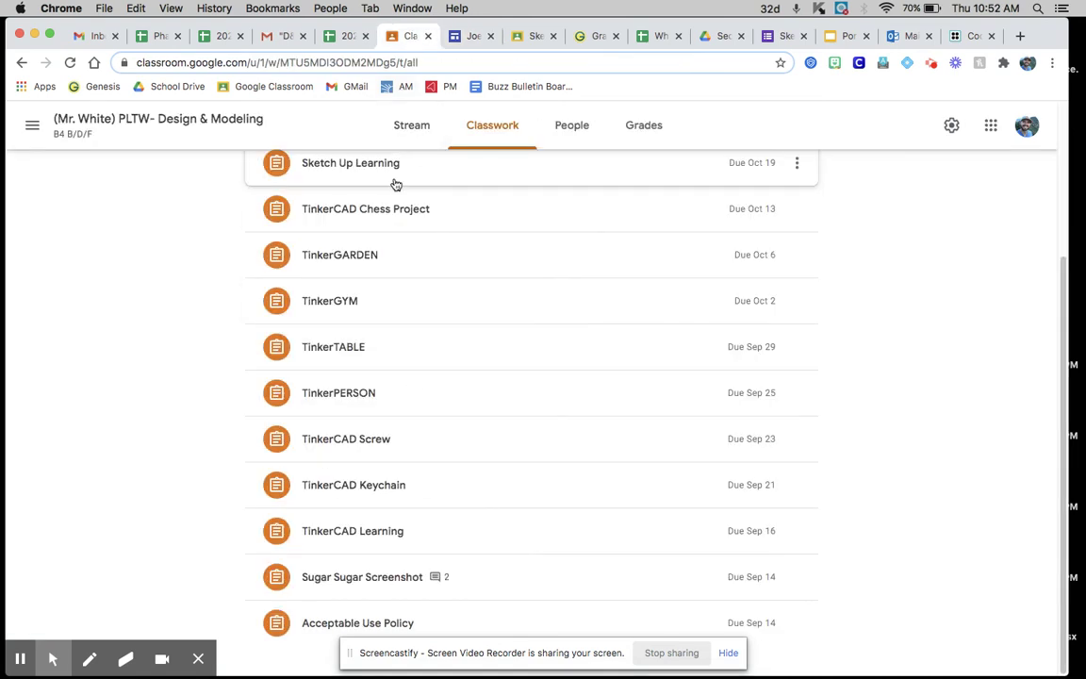
{"action": "left_click", "coordinate": [462, 35]}
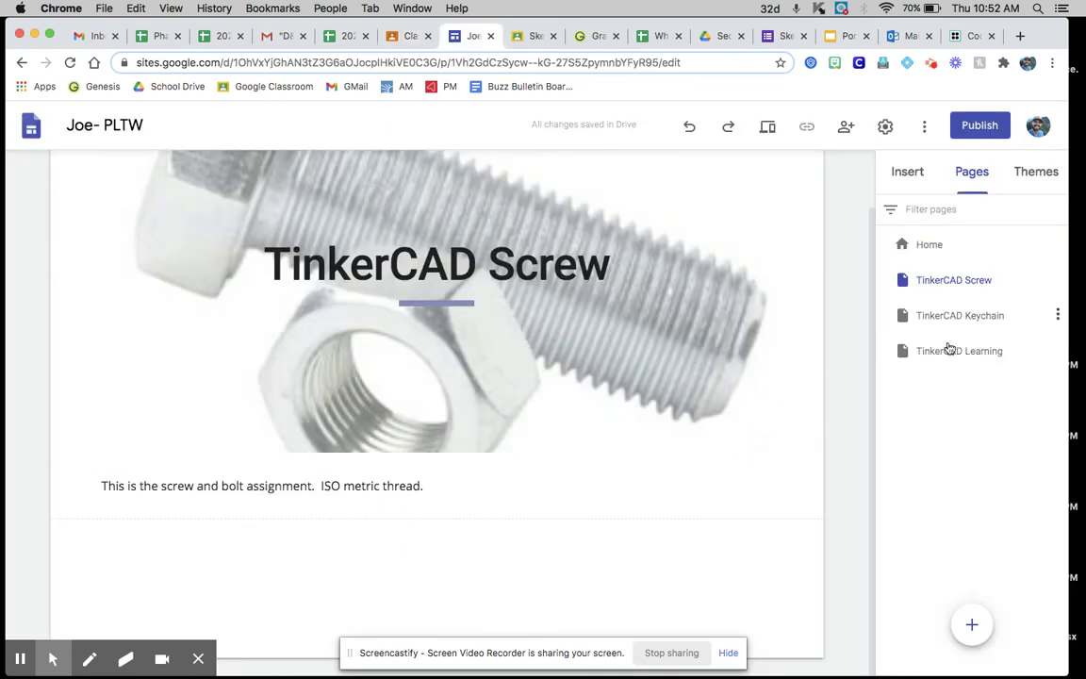
{"action": "left_click", "coordinate": [972, 625]}
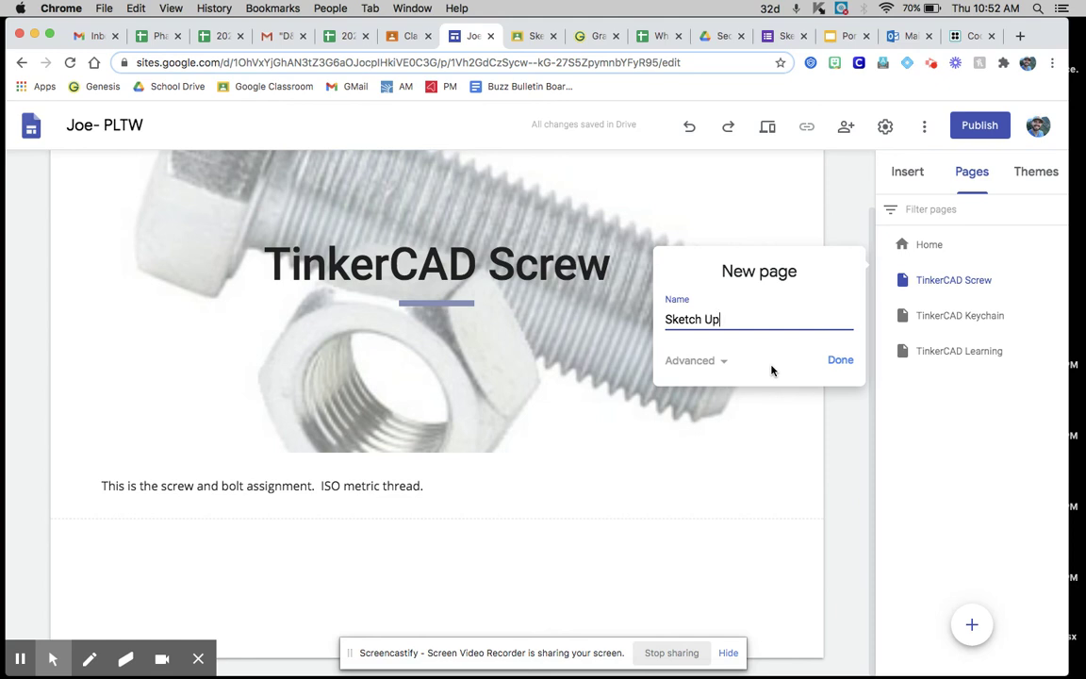
Step: Create the Sketch Up Pencil page
{"action": "type", "text": "Sketch Up Pencil"}
{"action": "key", "text": "Return"}
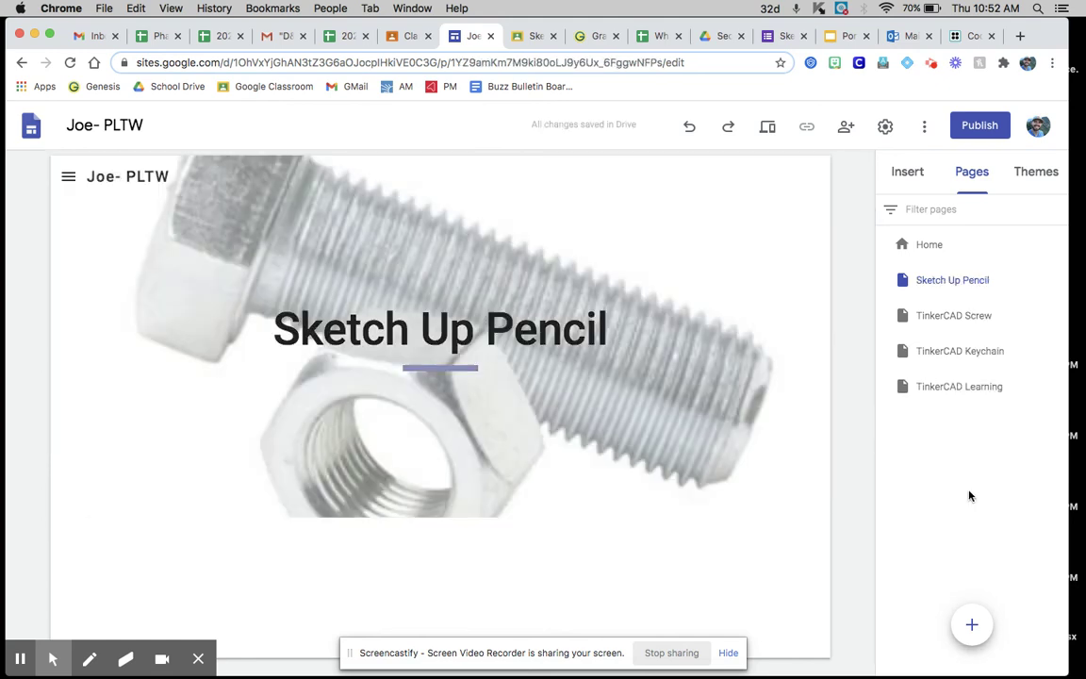
{"action": "left_click", "coordinate": [972, 625]}
{"action": "left_click", "coordinate": [859, 459]}
Step: Add TINKERCAD and SKETCH UP pages, then nest TinkerCAD Learning under TINKERCAD
{"action": "left_click", "coordinate": [971, 621]}
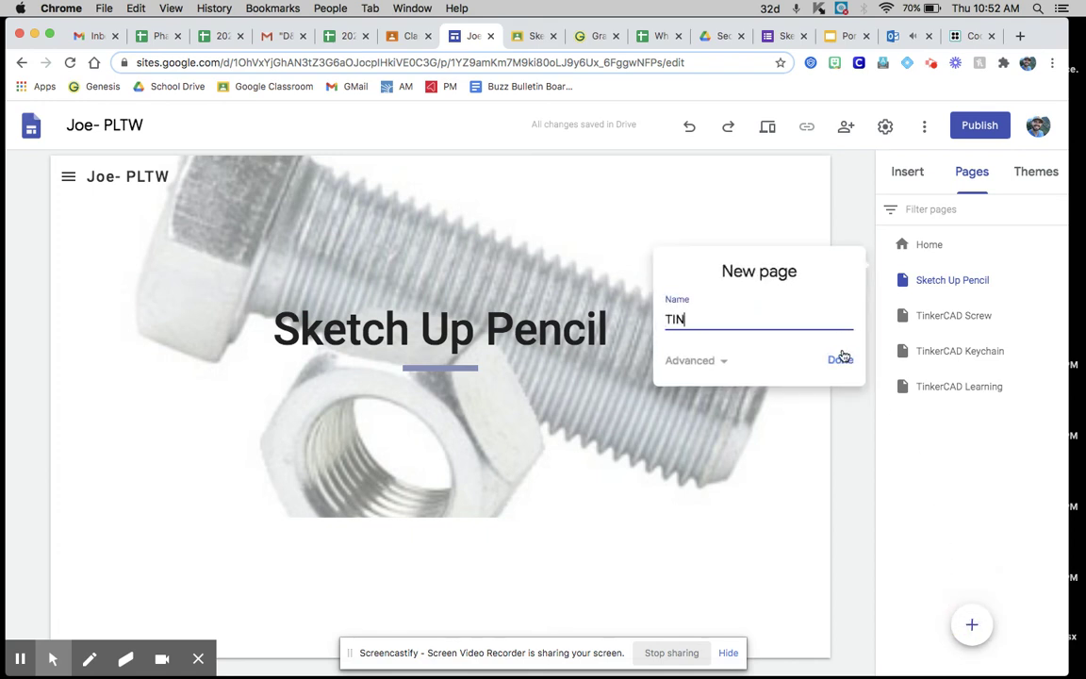
{"action": "left_click", "coordinate": [841, 357]}
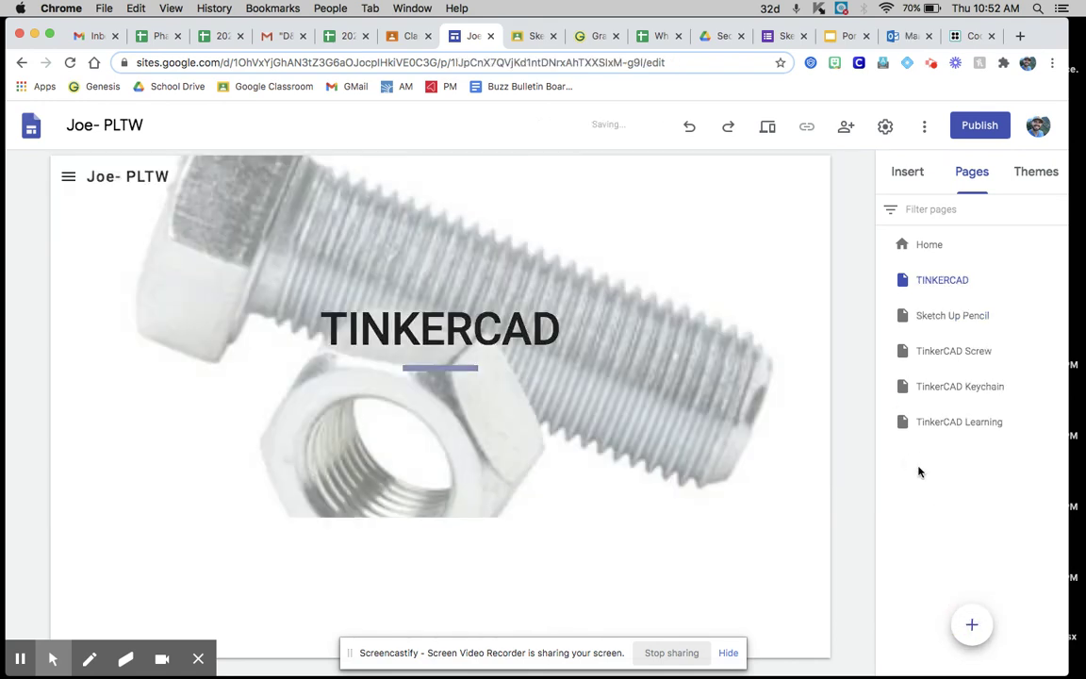
{"action": "left_click", "coordinate": [971, 622]}
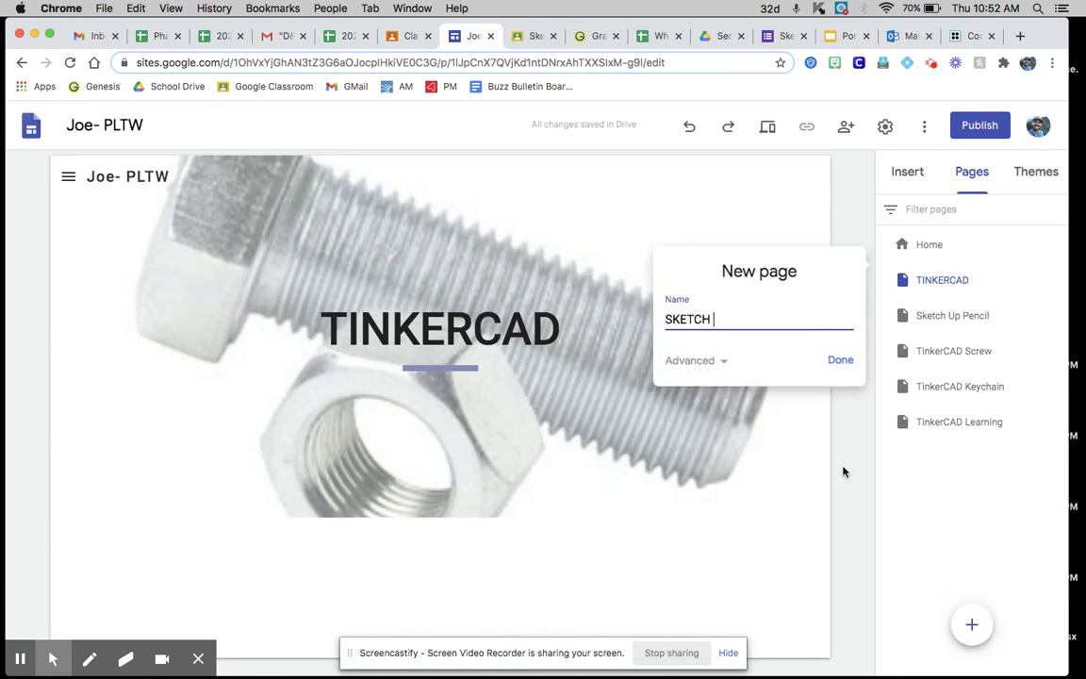
{"action": "key", "text": "Return"}
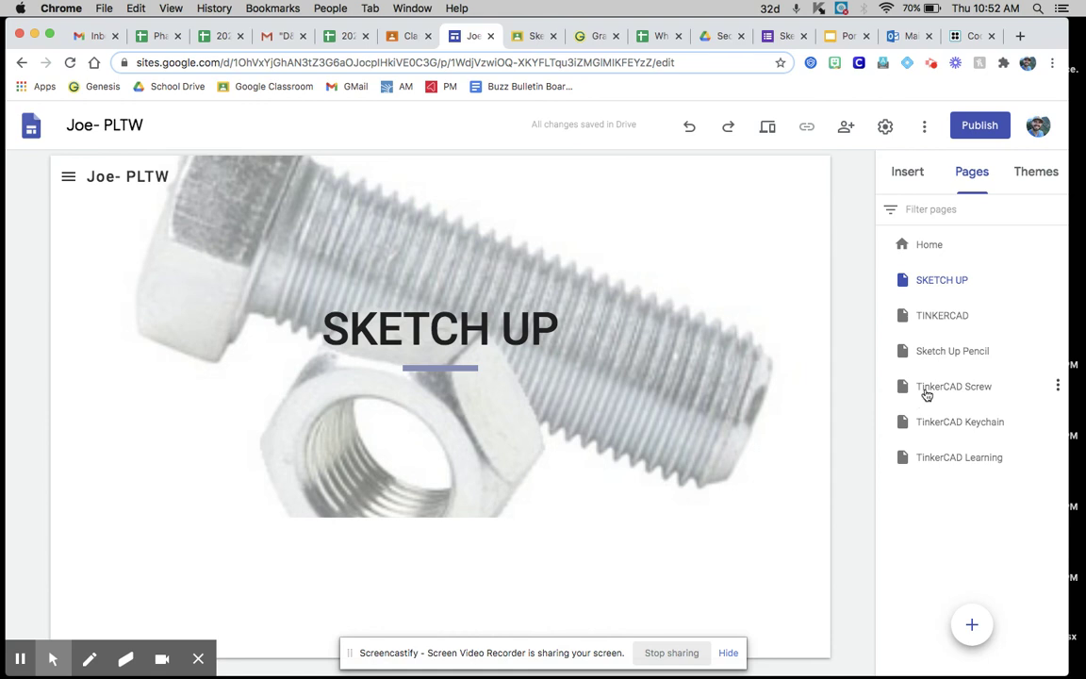
{"action": "mouse_move", "coordinate": [953, 459]}
{"action": "left_mouse_down"}
{"action": "mouse_move", "coordinate": [948, 300]}
{"action": "mouse_move", "coordinate": [951, 460]}
{"action": "mouse_move", "coordinate": [953, 318]}
{"action": "left_mouse_up"}
Step: Nest TinkerCAD Screw and Sketch Up Pencil under TINKERCAD, then collapse and re-expand its subpages
{"action": "left_click_drag", "start_coordinate": [952, 455], "coordinate": [944, 321]}
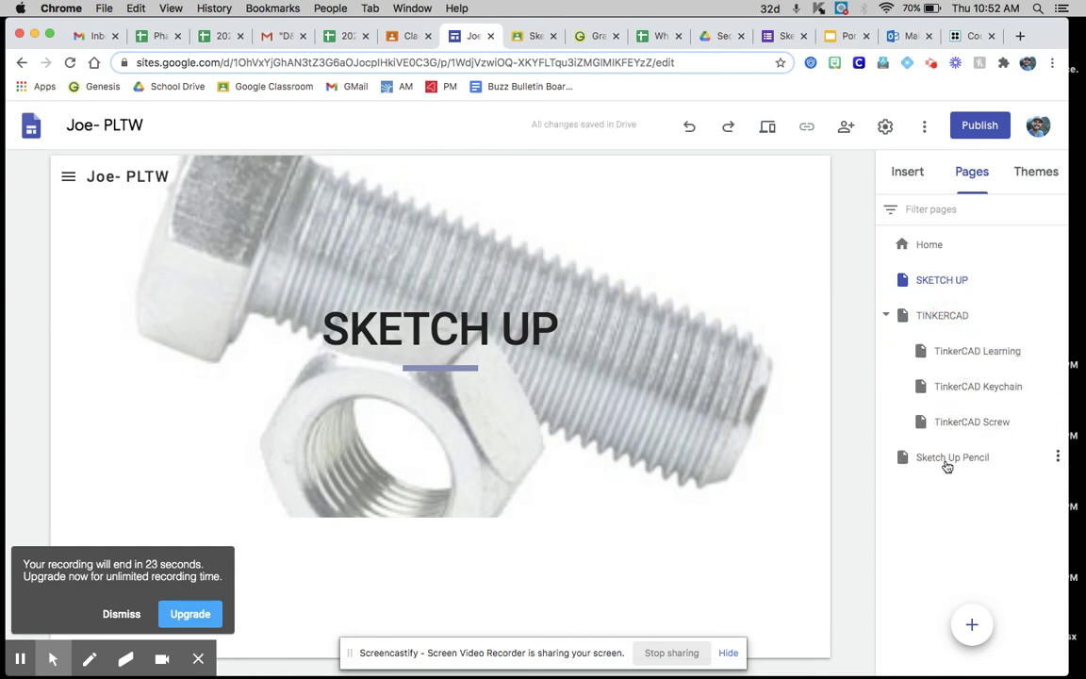
{"action": "left_click_drag", "start_coordinate": [948, 466], "coordinate": [946, 315]}
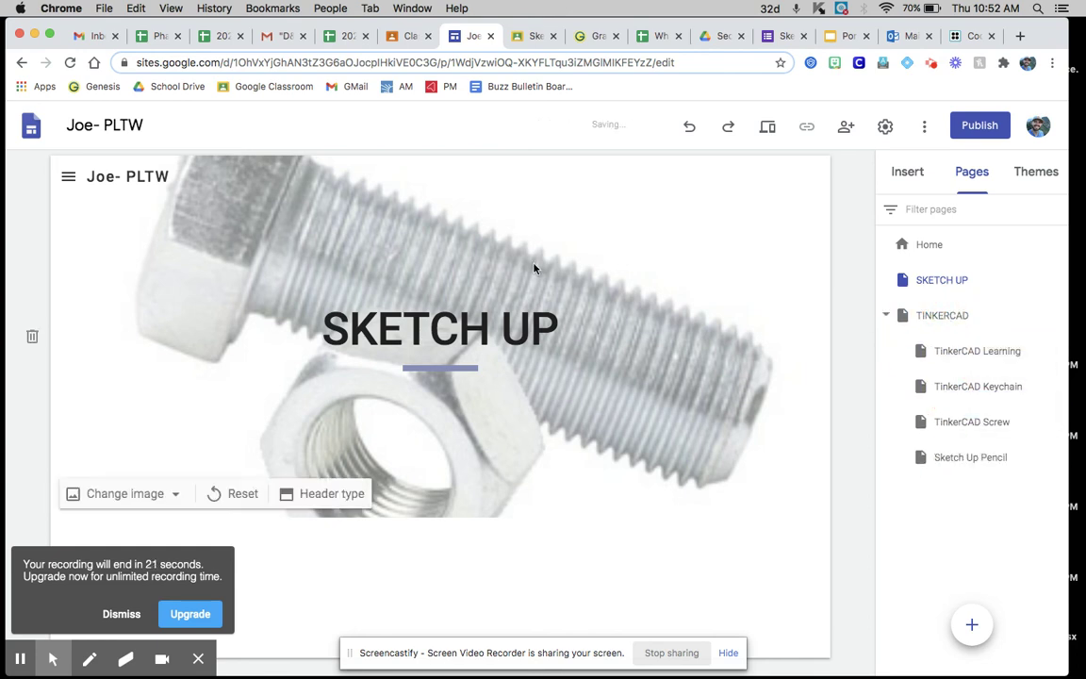
{"action": "left_click", "coordinate": [888, 317]}
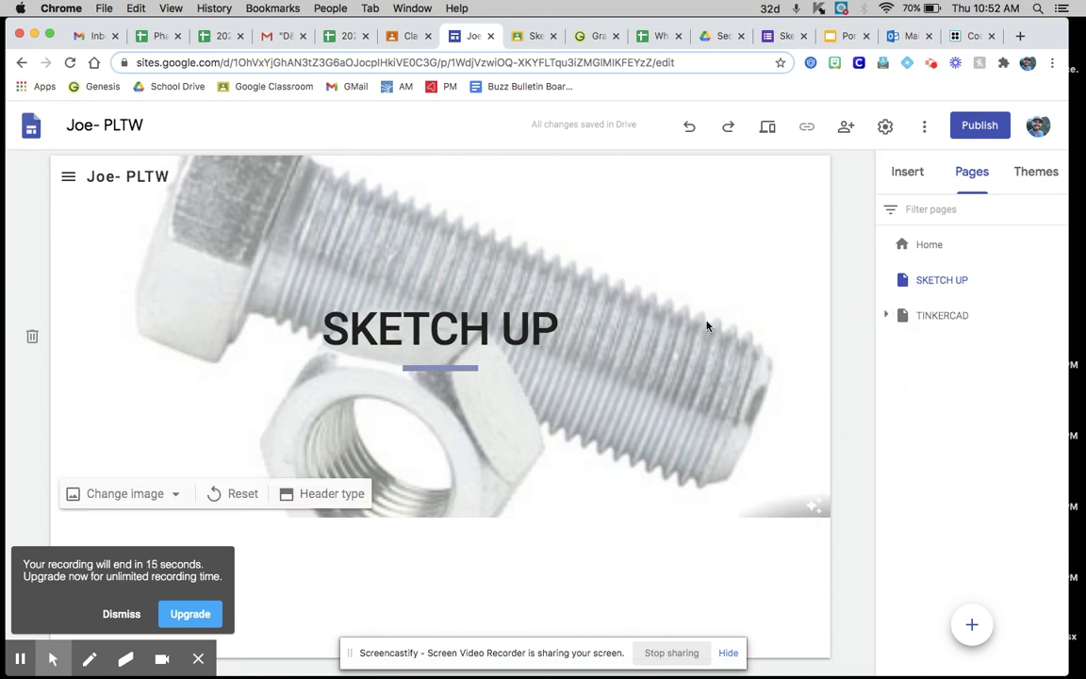
{"action": "left_click", "coordinate": [888, 317]}
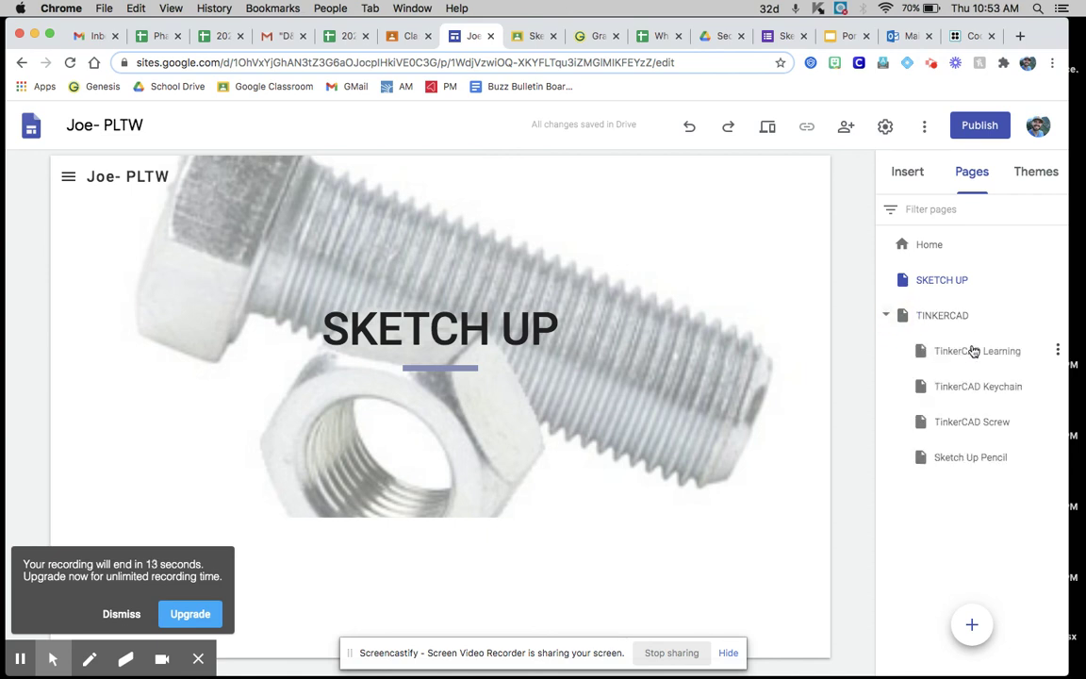